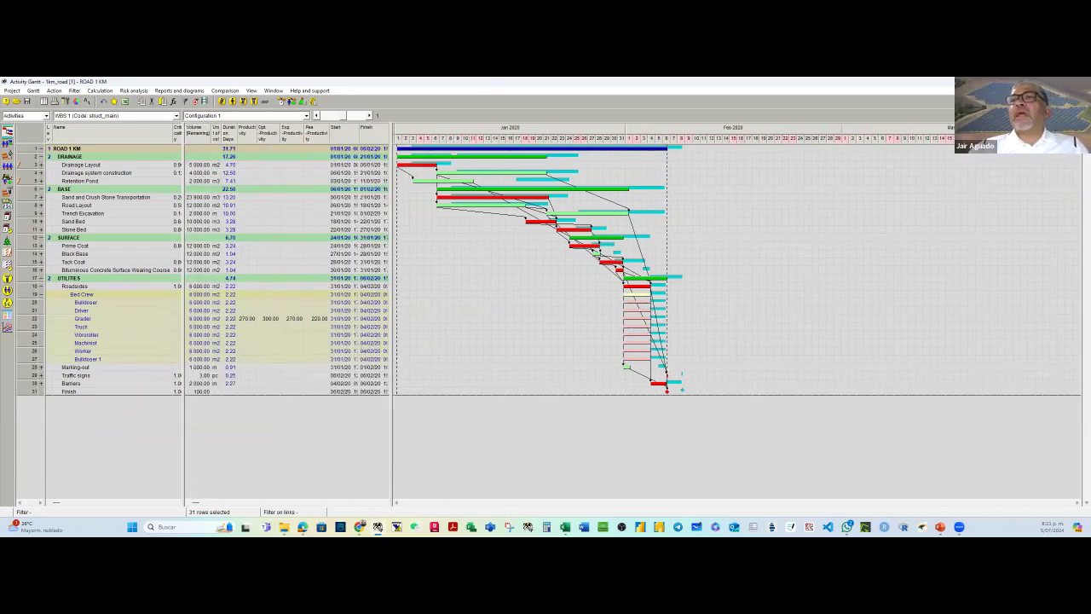
Step: Bring up Spider Project's Opened documents window in place of the Activity Gantt and maximize it
mouse_move(381, 518)
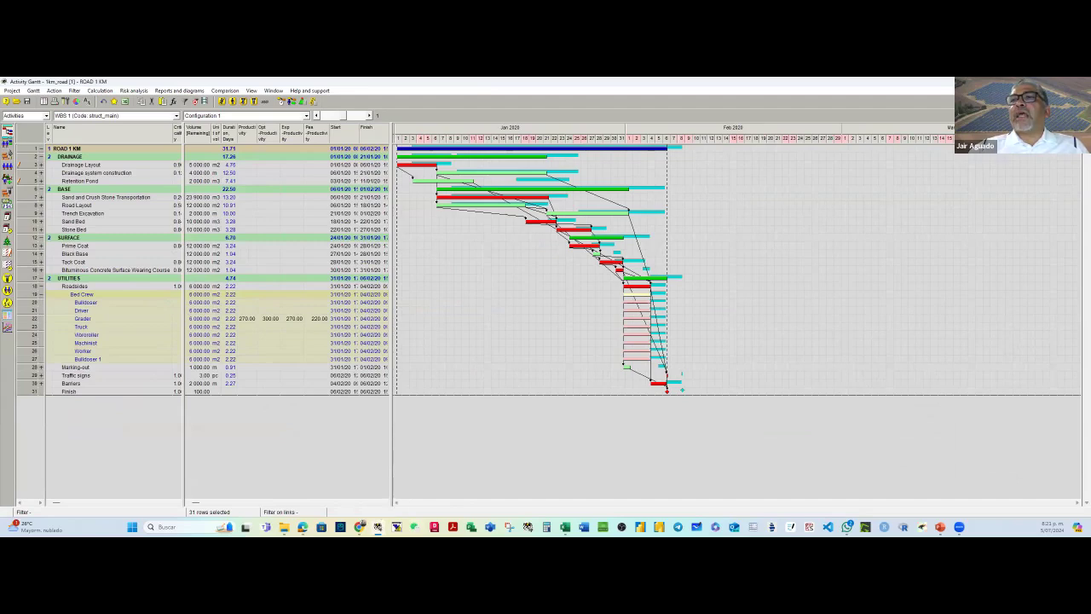
left_click(377, 526)
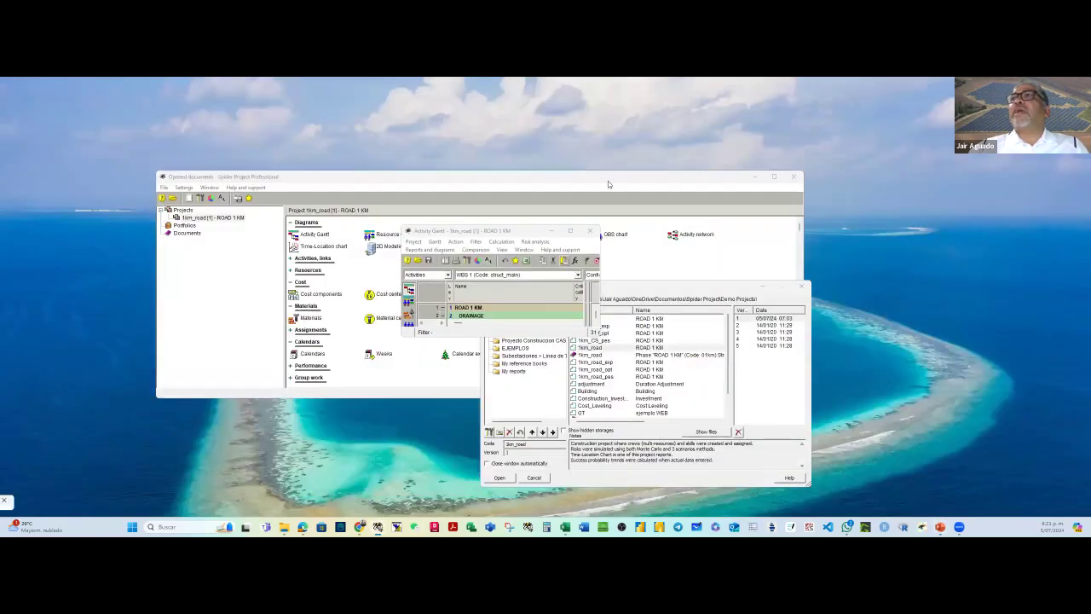
left_click(774, 176)
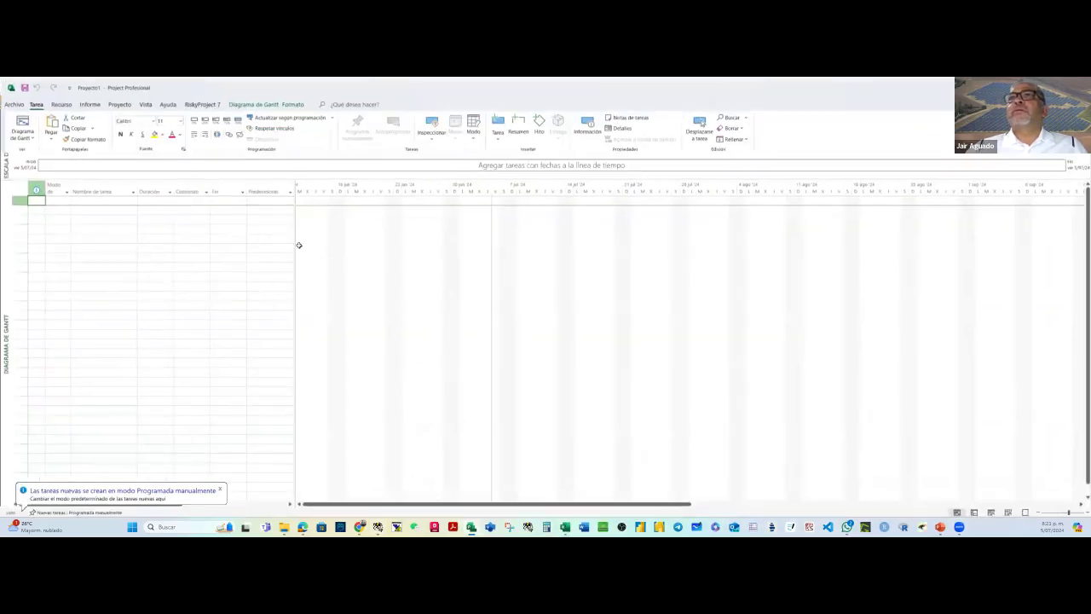
Step: Enter three tasks named T1, T2 and T3 in the blank Microsoft Project plan
left_click(90, 200)
type("T1")
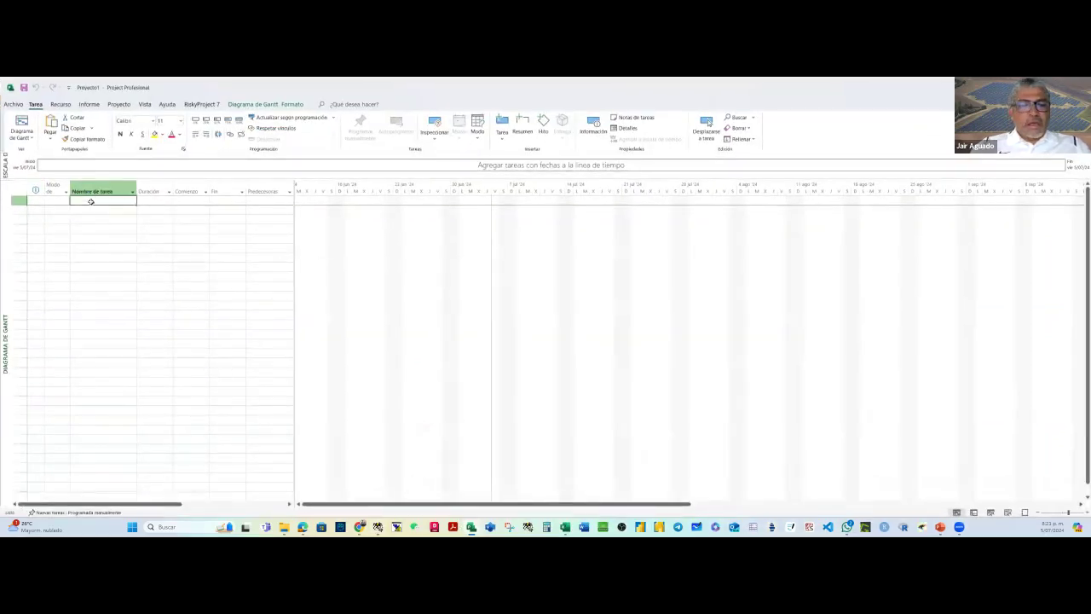
key("Return")
type("T2")
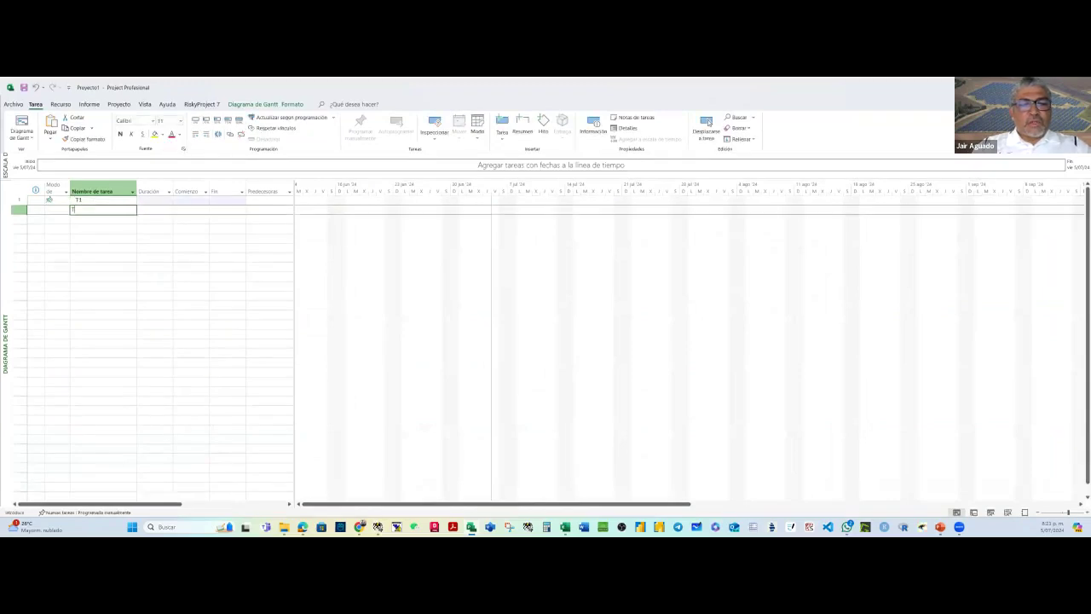
key("Return")
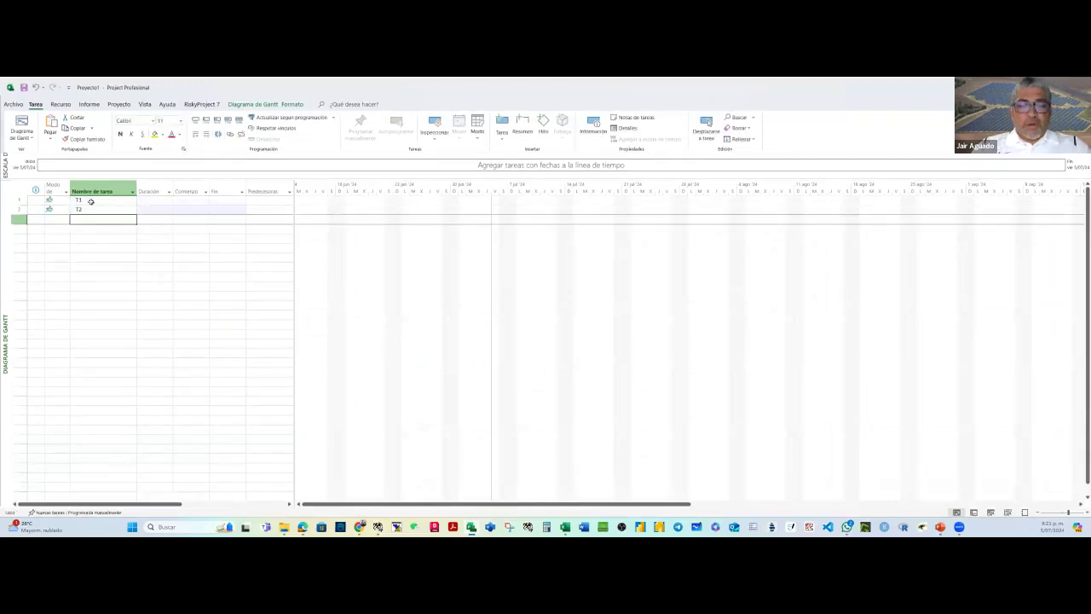
type("T3")
key("Return")
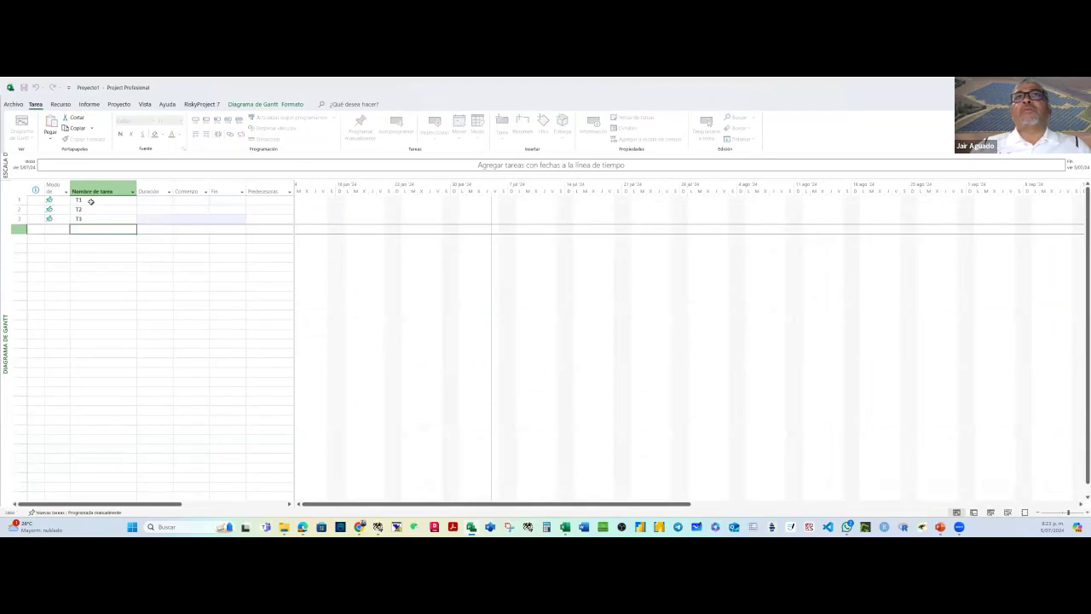
Step: Set tasks T1, T2 and T3 to automatic scheduling and give each a duration of 5 days
left_click_drag(19, 200, 19, 216)
left_click(396, 127)
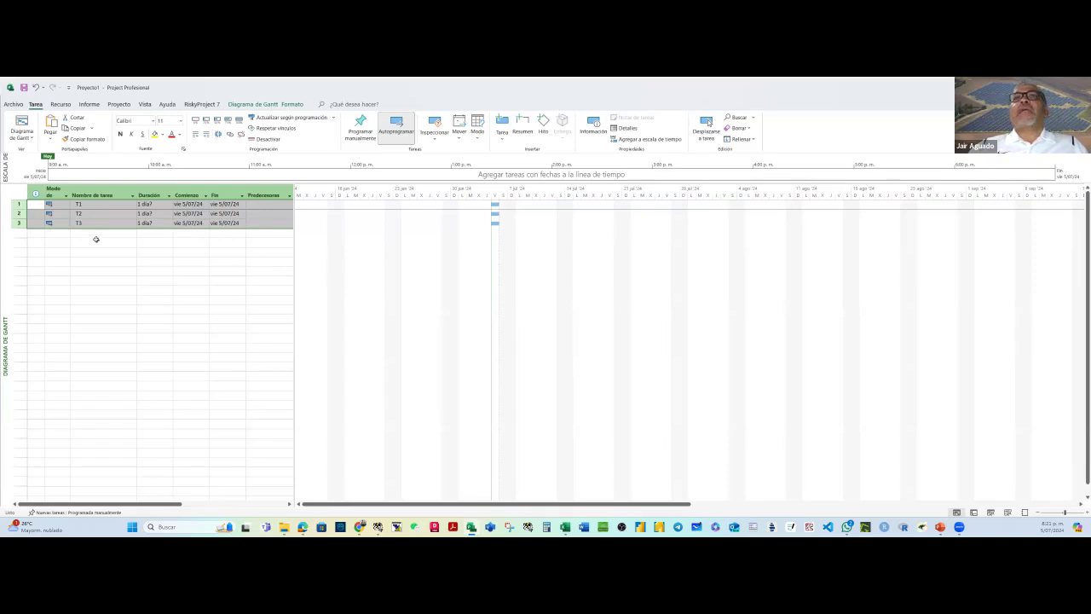
left_click(162, 204)
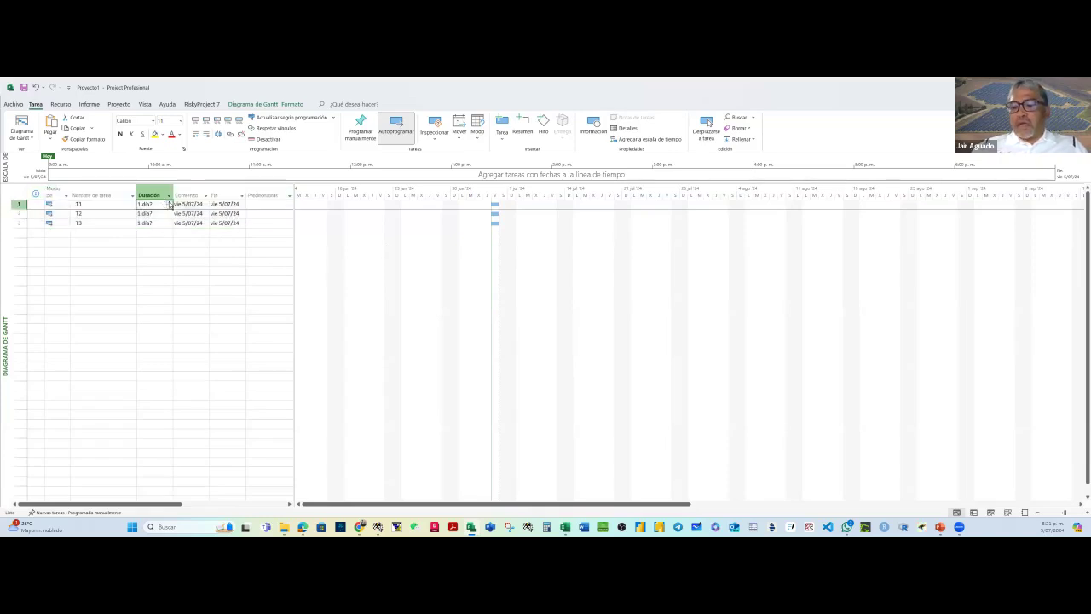
type("5")
key("Return")
type("5")
key("Return")
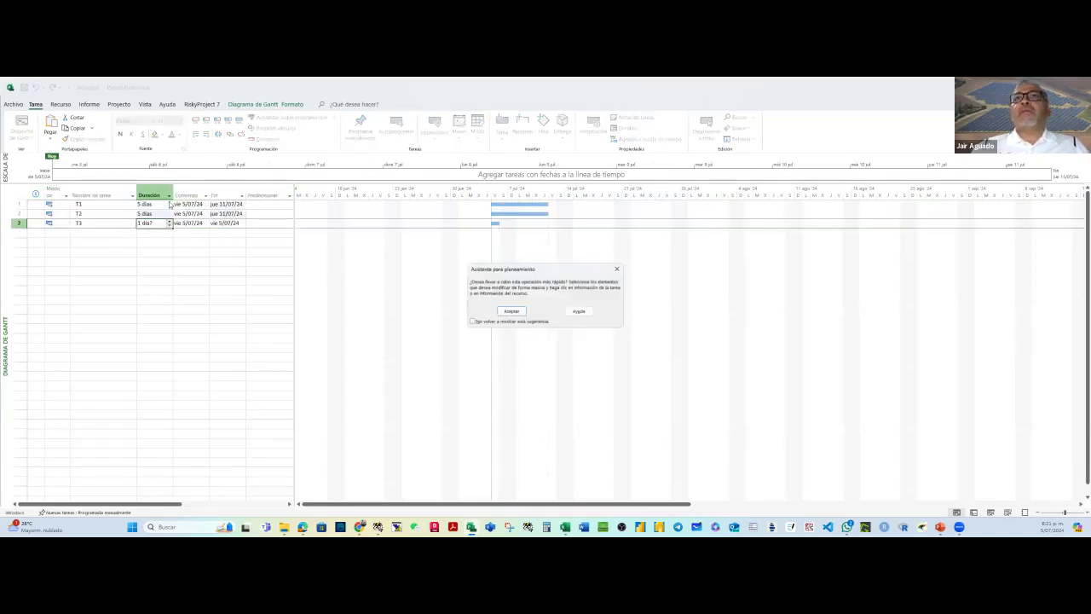
left_click(510, 311)
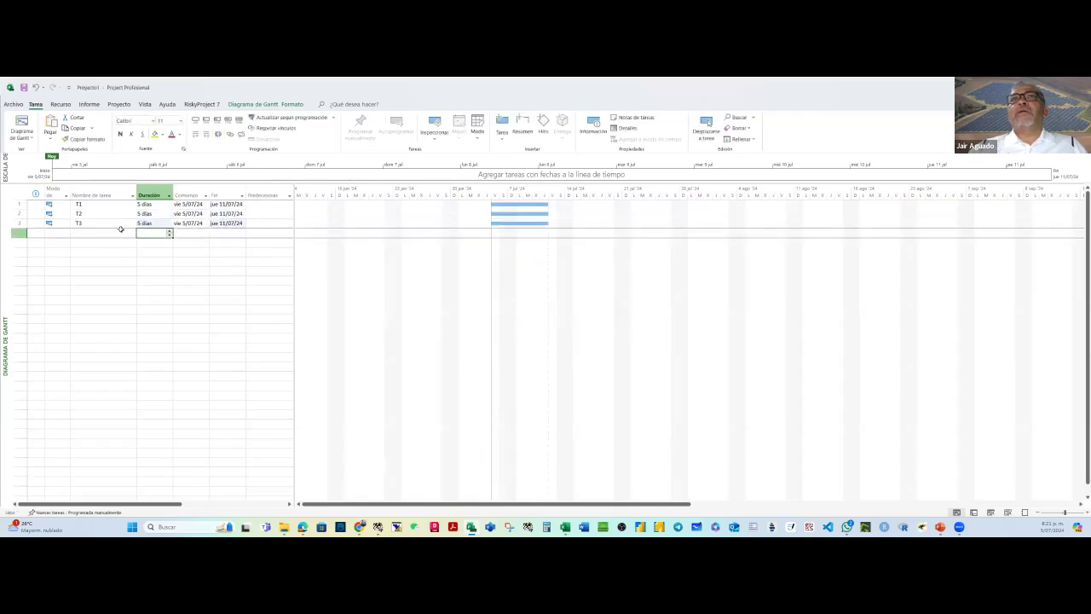
Step: Link tasks T1, T2 and T3 in sequence and show the project-level commands
left_click_drag(19, 205, 19, 224)
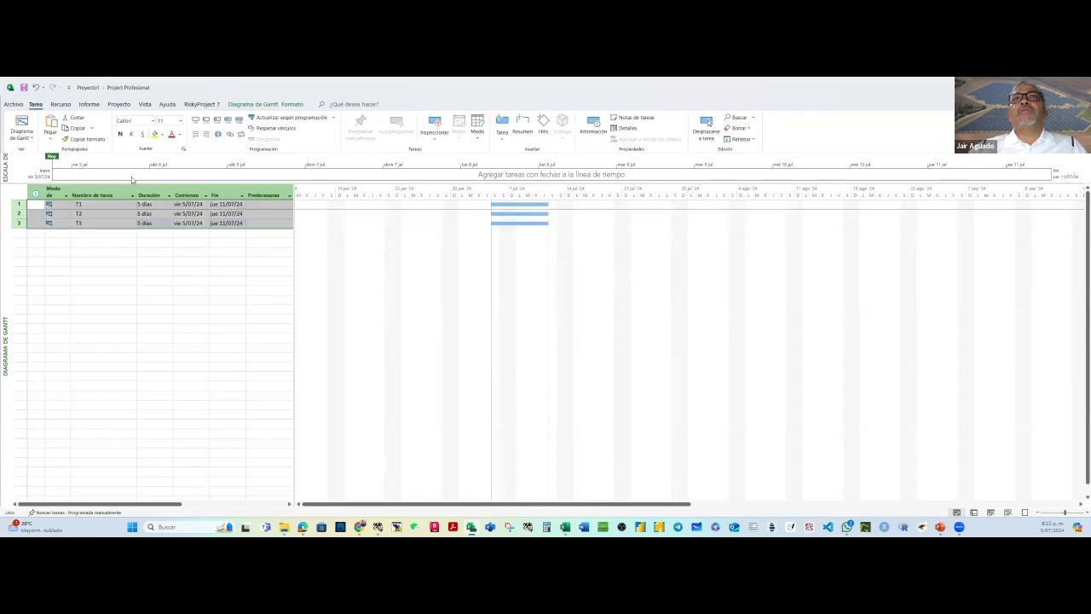
left_click(229, 134)
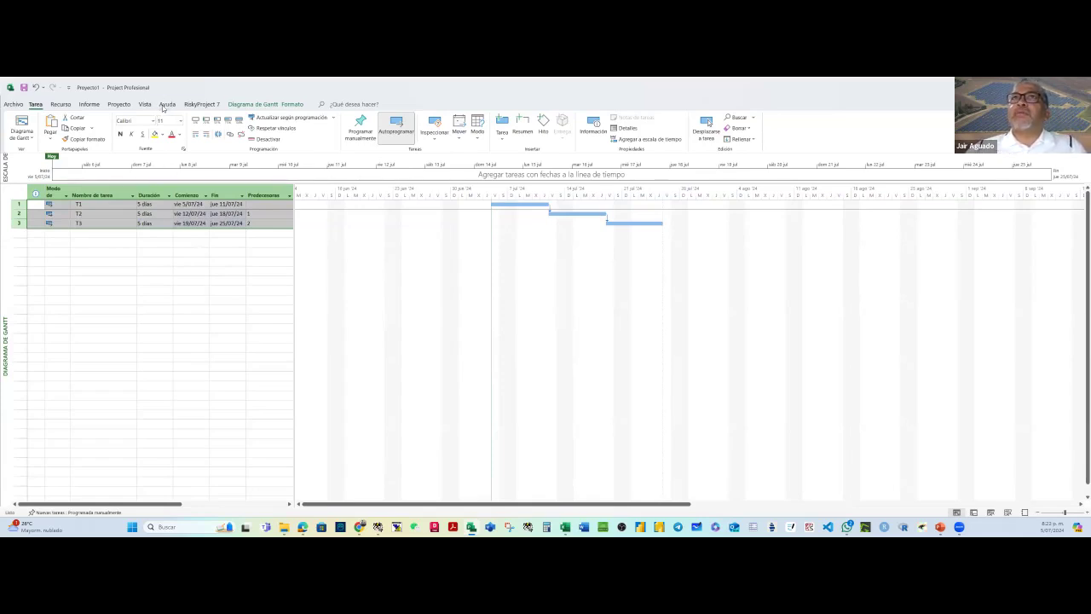
left_click(124, 103)
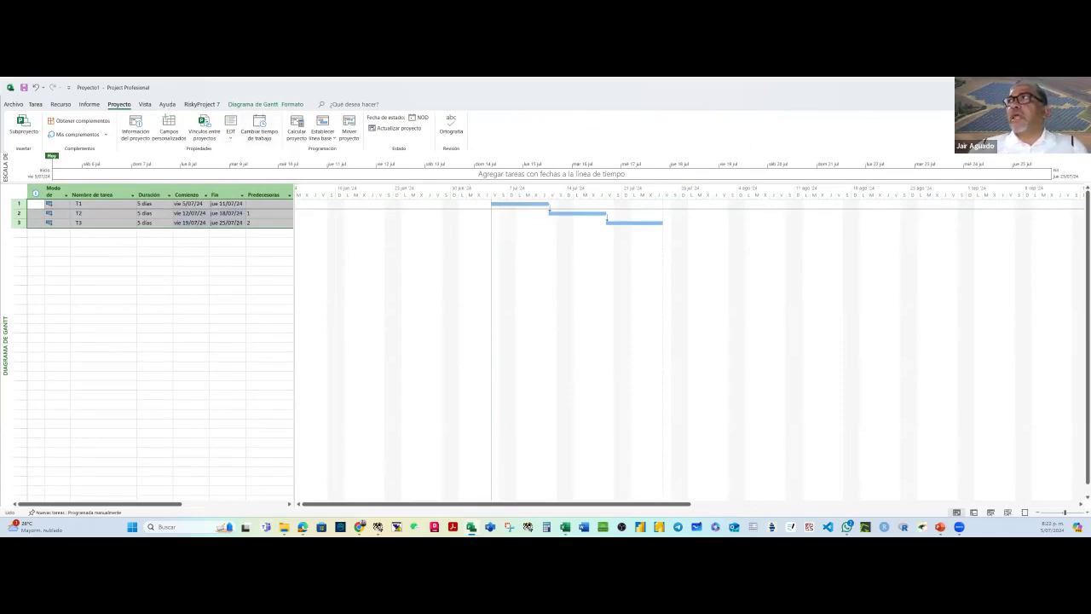
Step: Switch to Spider Project and review the ROAD 1 KM project's diagrams and data groups, expanding Resources and Performance
key("alt+Tab")
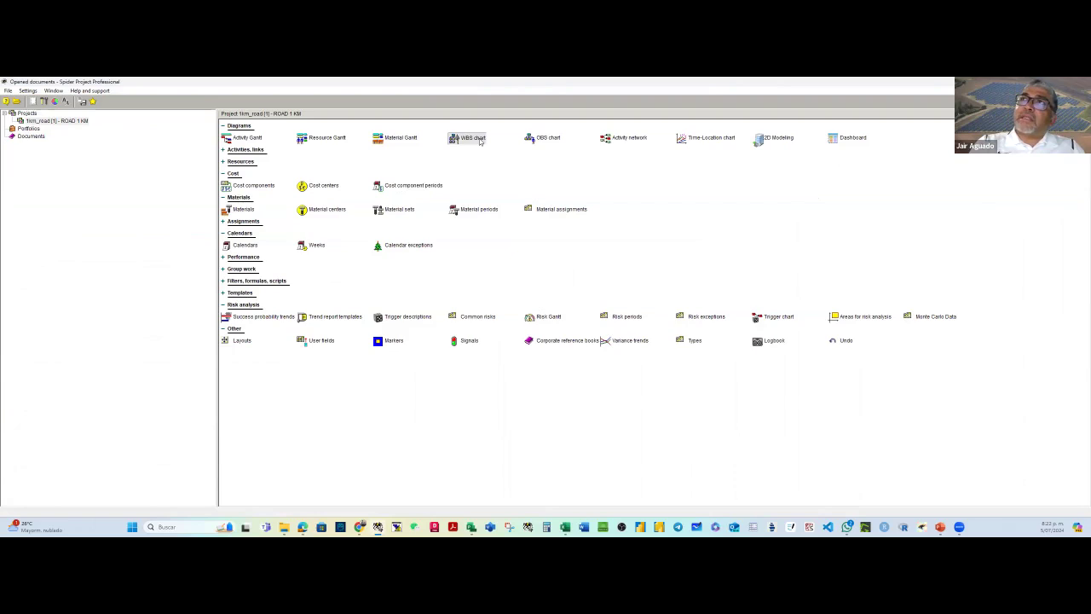
left_click(545, 138)
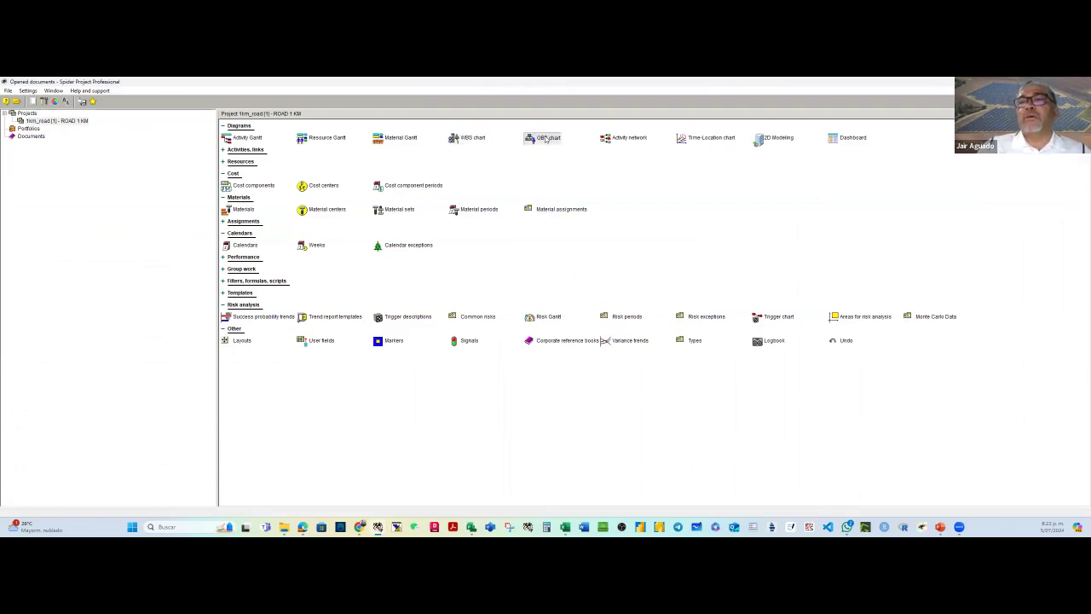
left_click(641, 142)
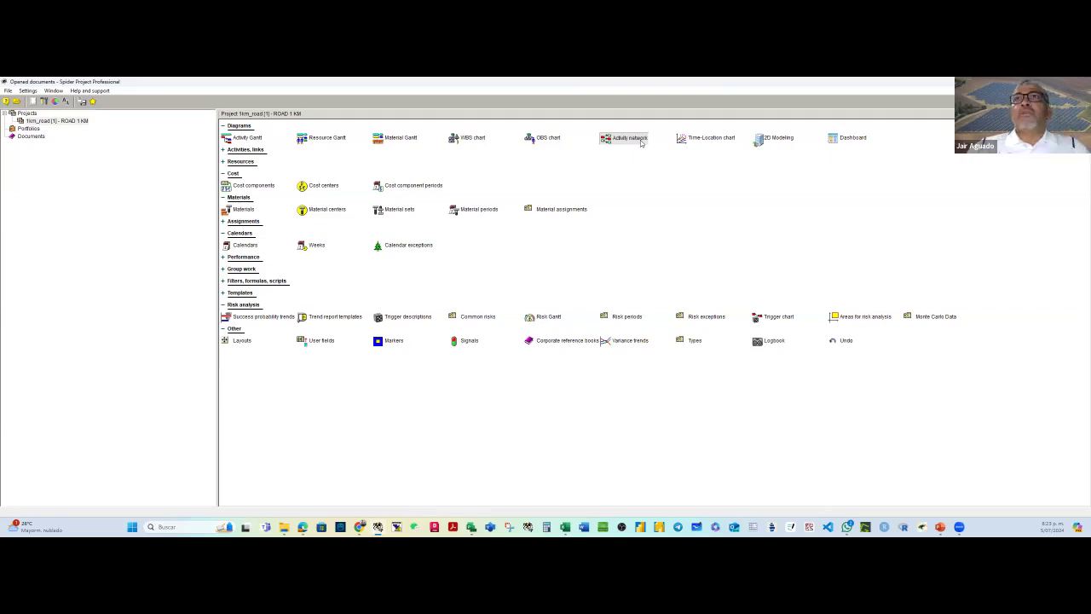
left_click(224, 162)
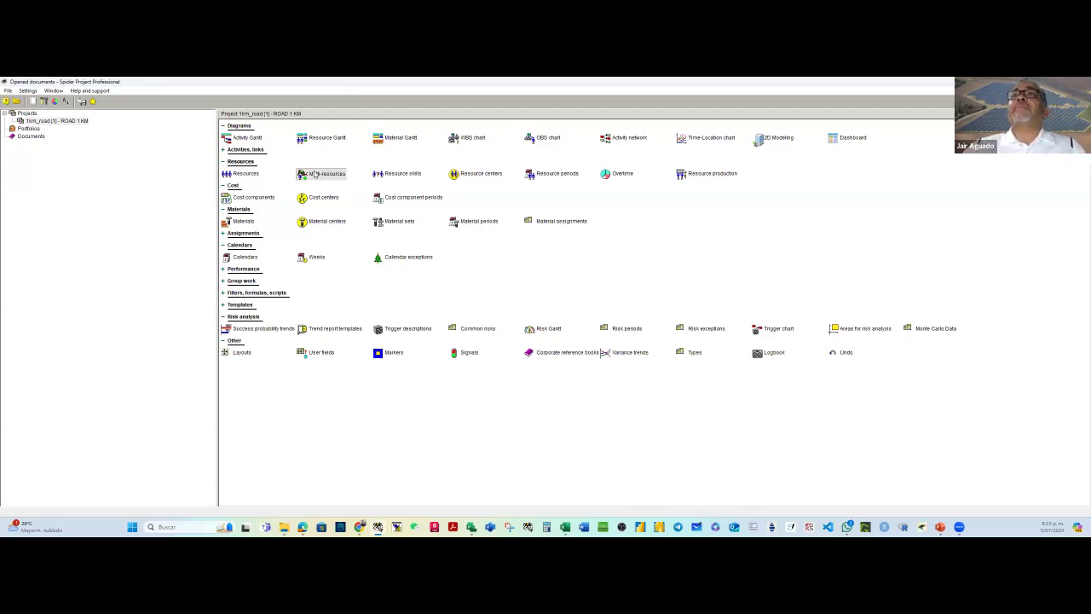
left_click(254, 199)
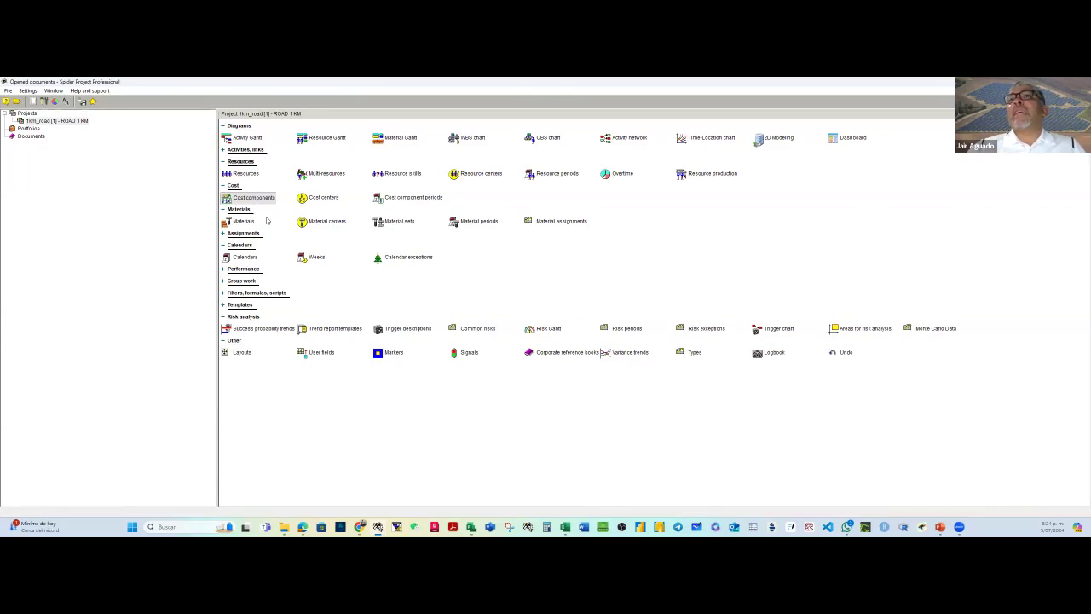
left_click(250, 225)
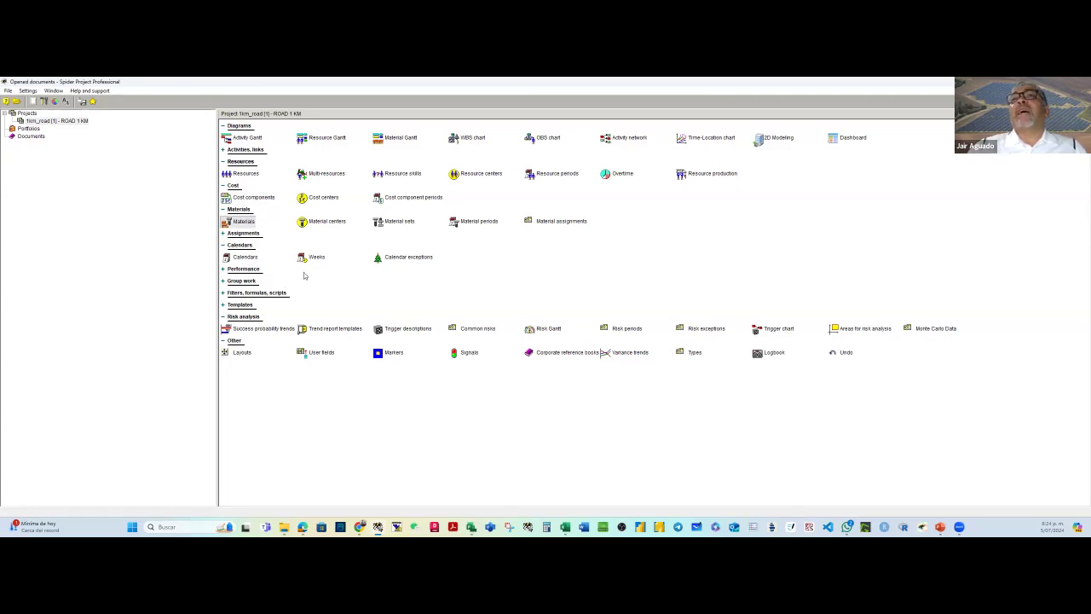
left_click(224, 269)
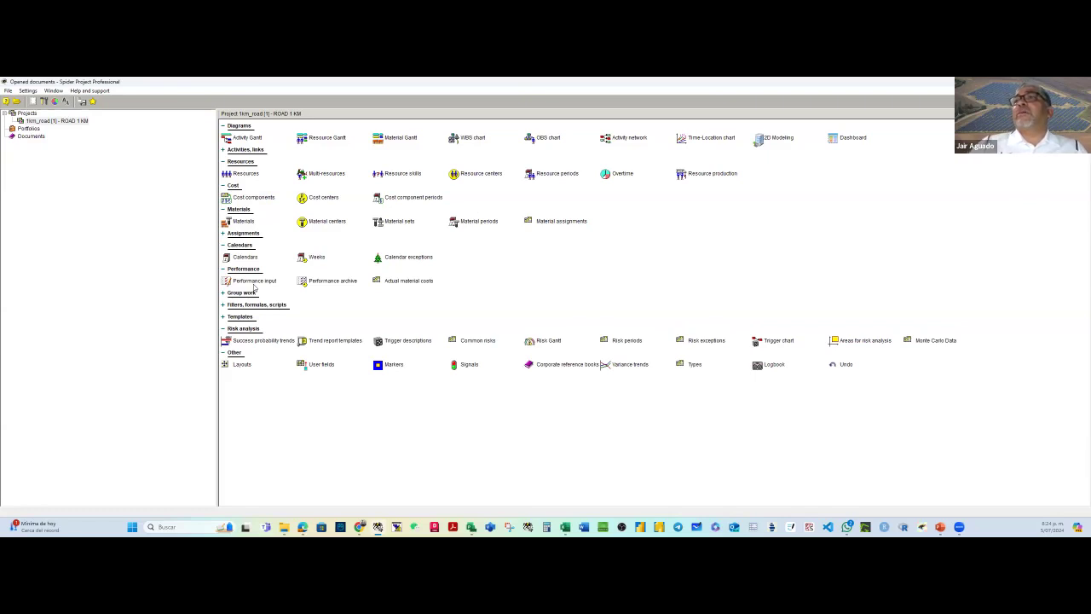
Step: Open the ROAD 1 KM project's WBS chart in a maximized window and choose the WBS 1 structure
double_click(472, 138)
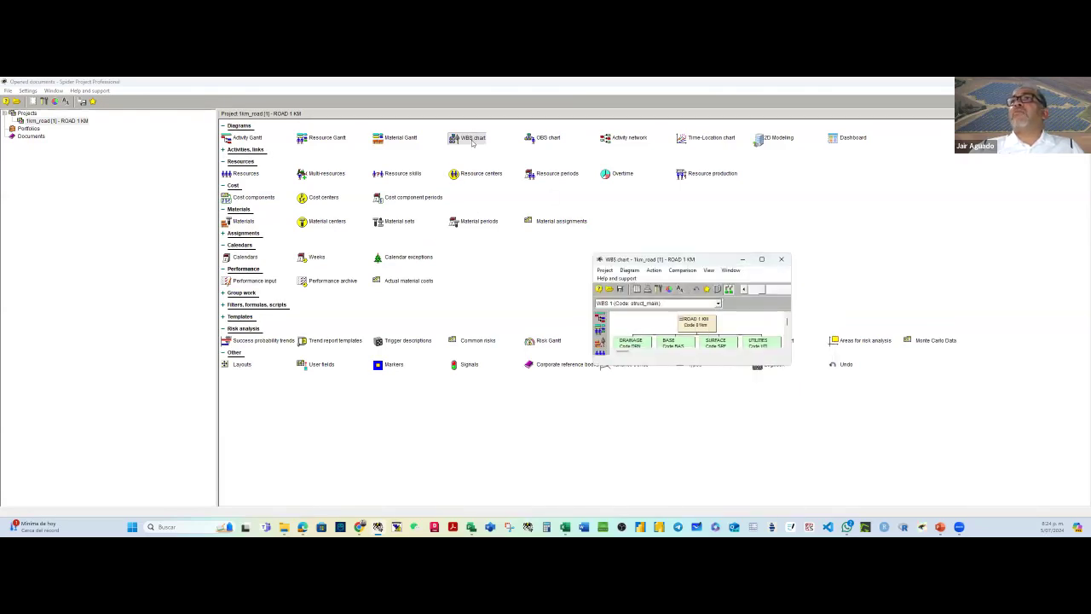
left_click(761, 259)
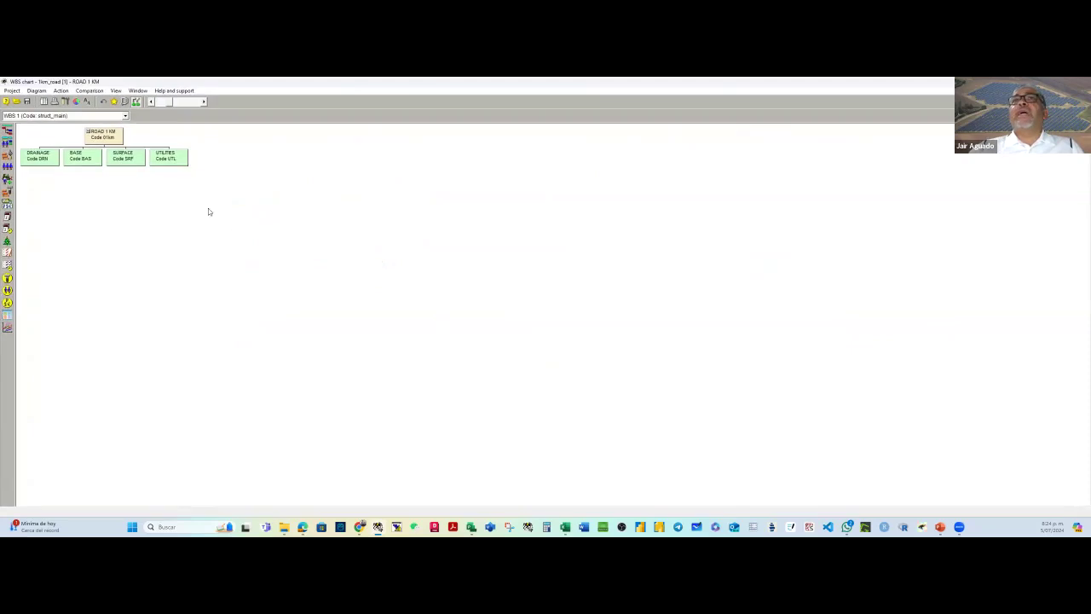
left_click(126, 115)
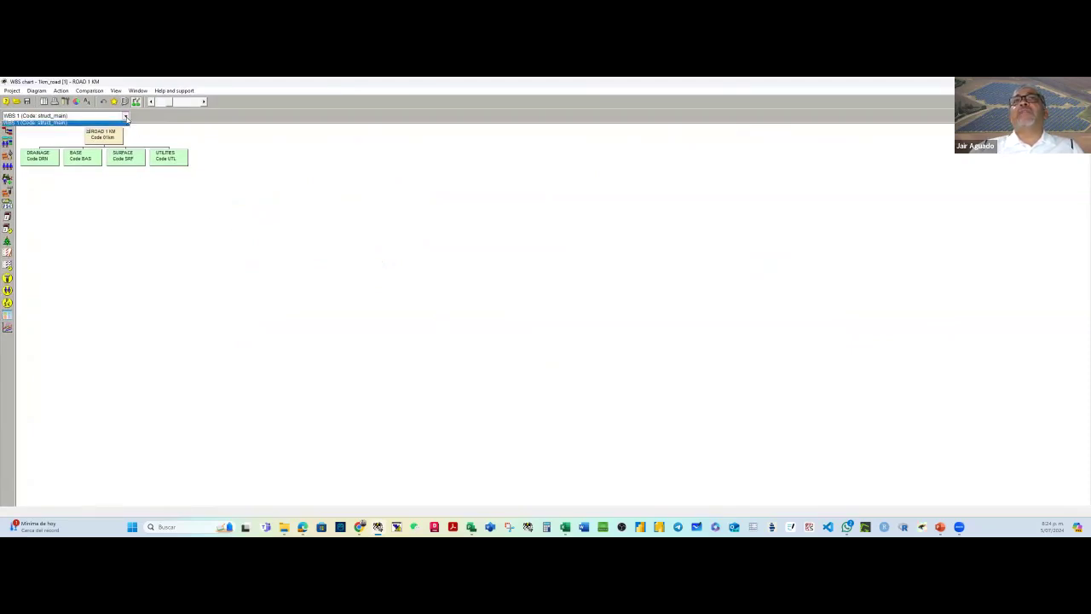
left_click(120, 125)
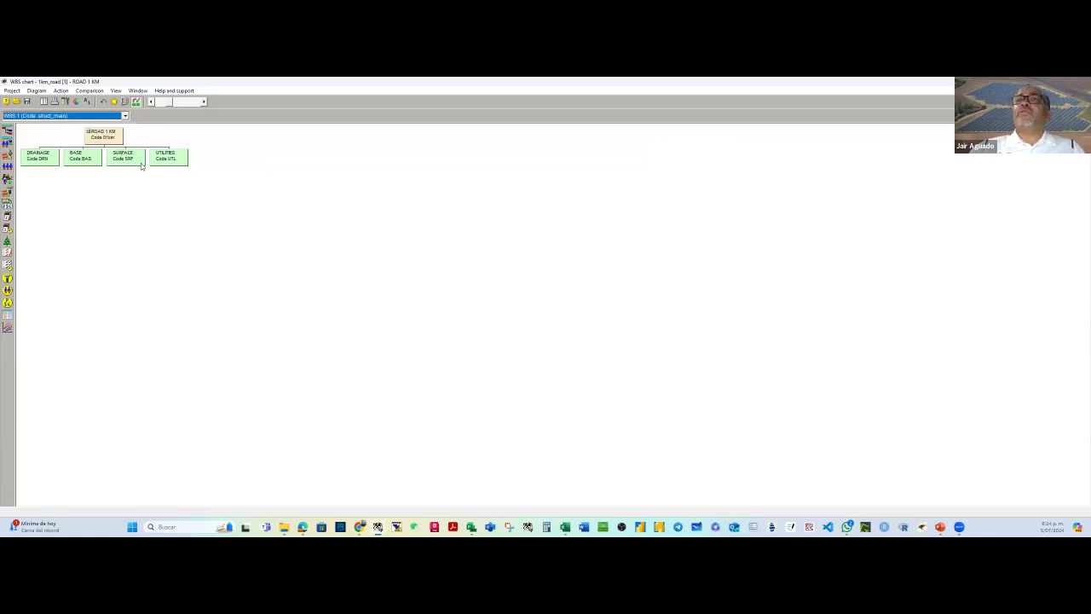
Step: Examine the activities included in the DRAINAGE phase, and close its properties without changes
left_click(31, 167)
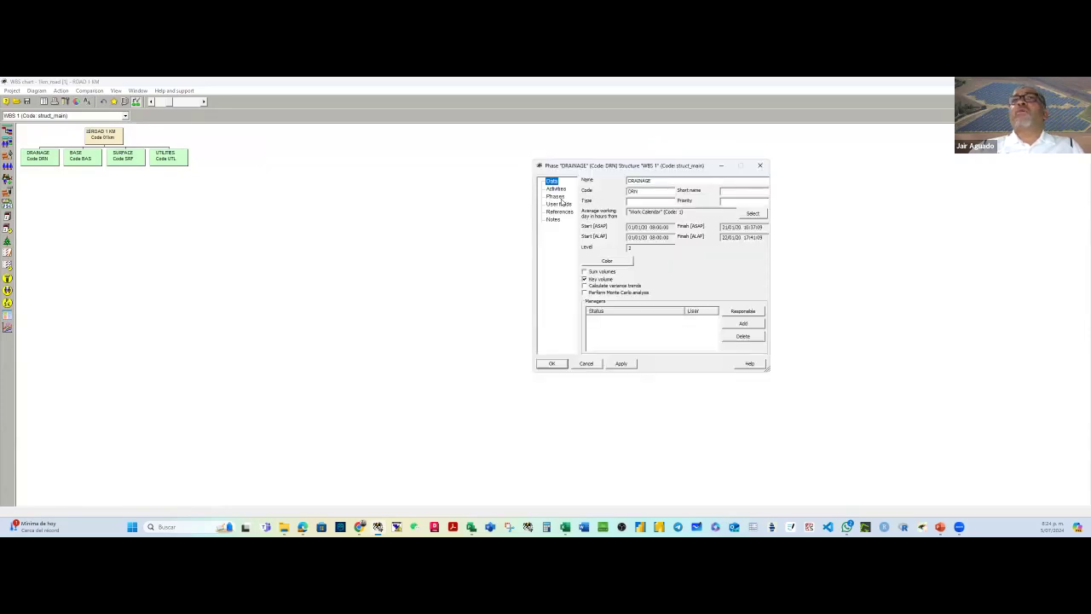
left_click(559, 190)
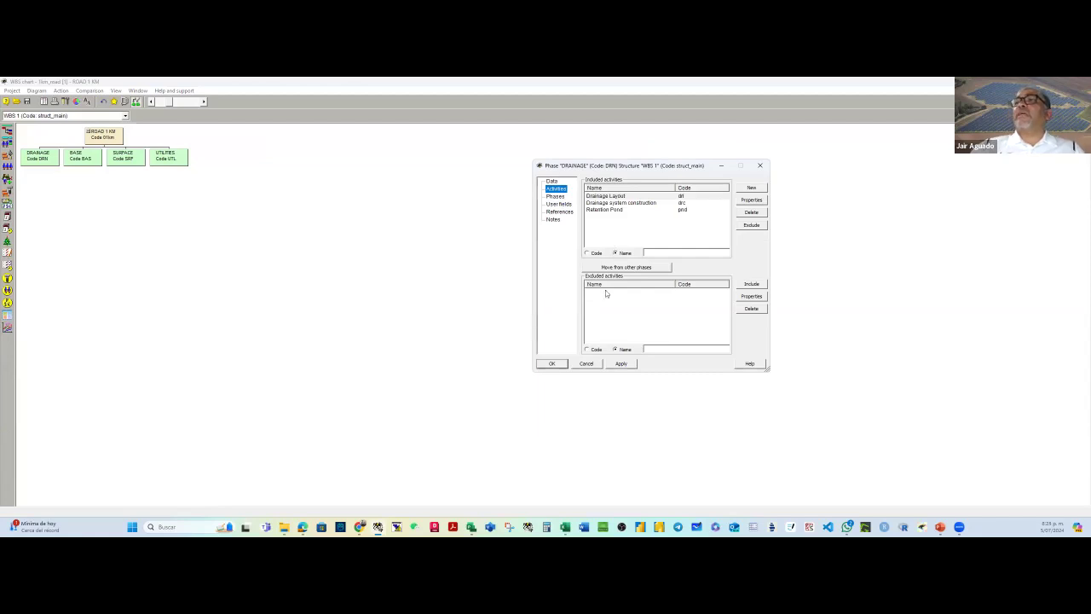
left_click(587, 364)
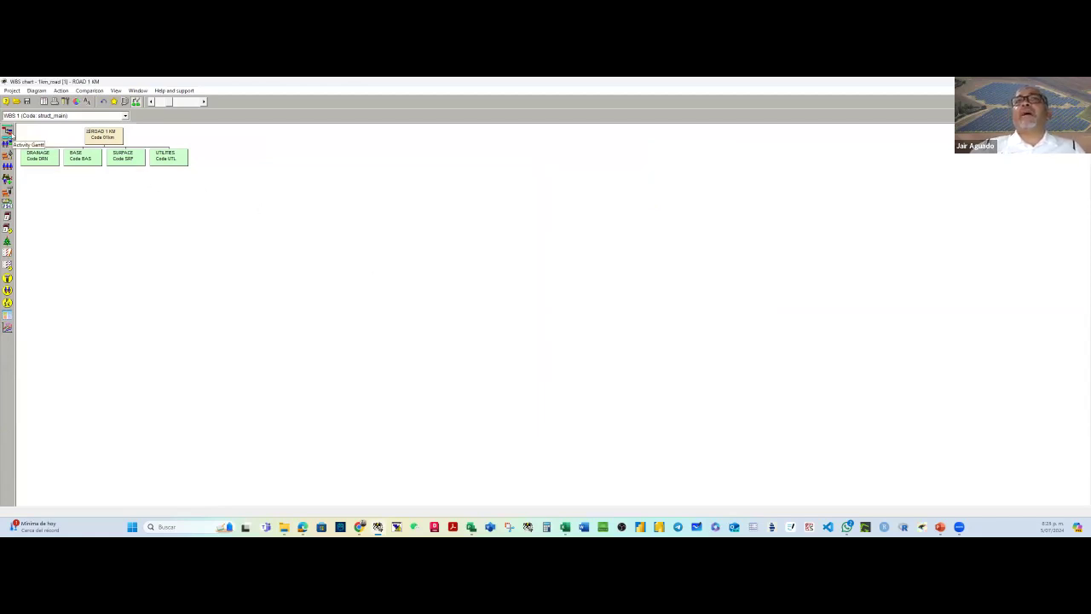
Step: Switch to the Activity Gantt and widen both table sections beside the bar chart
key("alt+Tab")
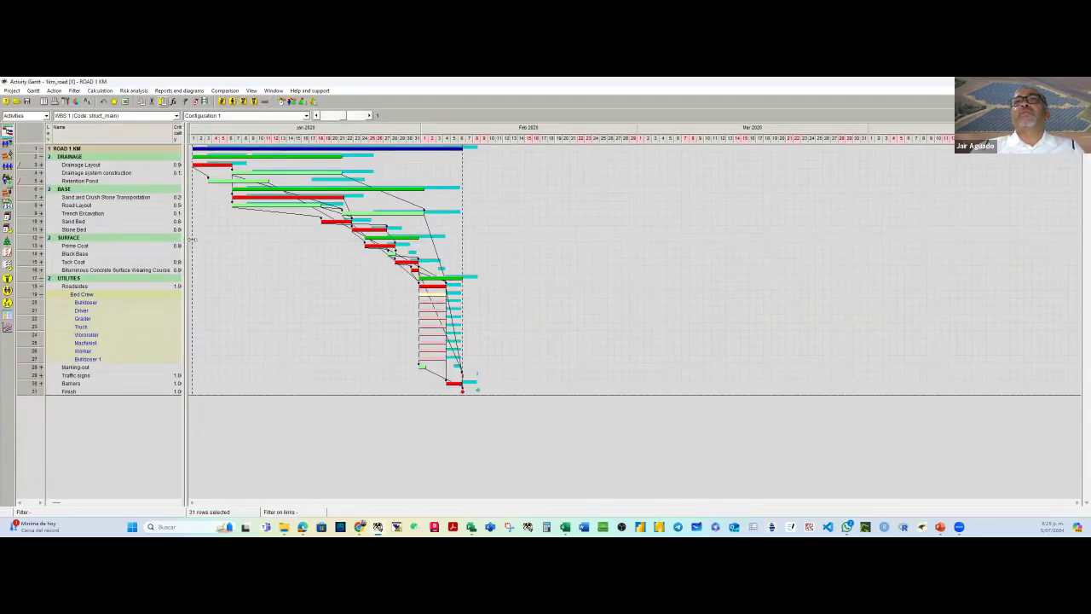
left_click(185, 243)
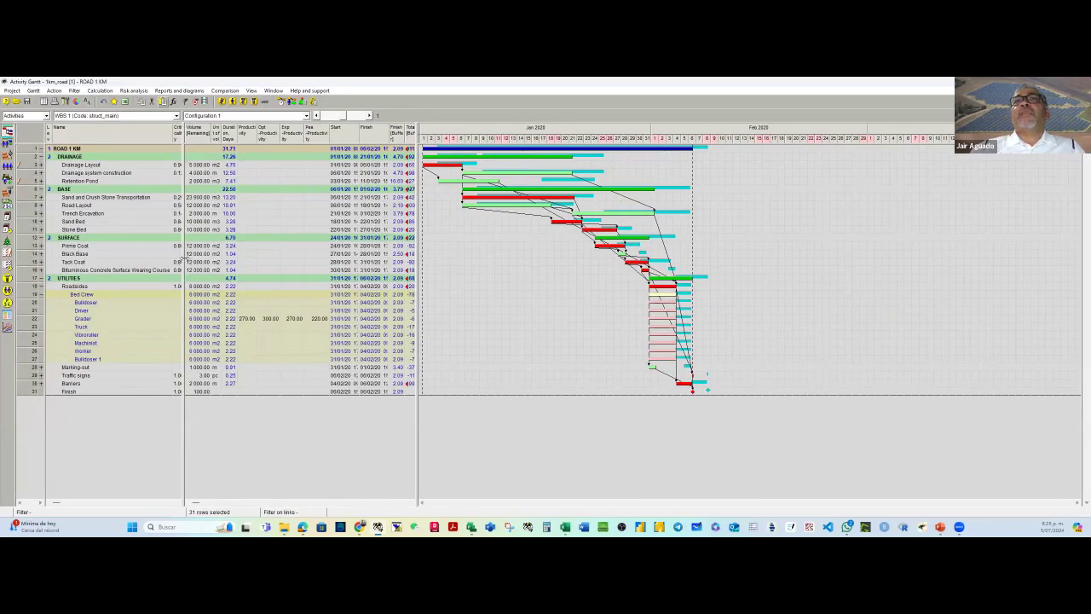
left_click_drag(183, 257, 286, 248)
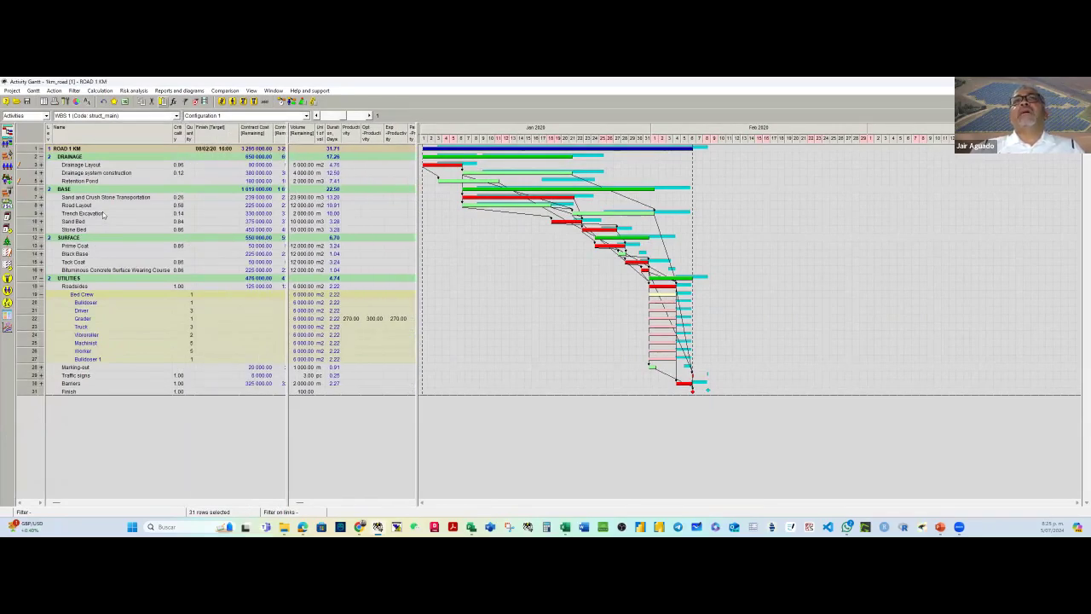
Step: Widen the Level column and enlarge both Activity Gantt tables further to expose more activity columns
left_click(51, 146)
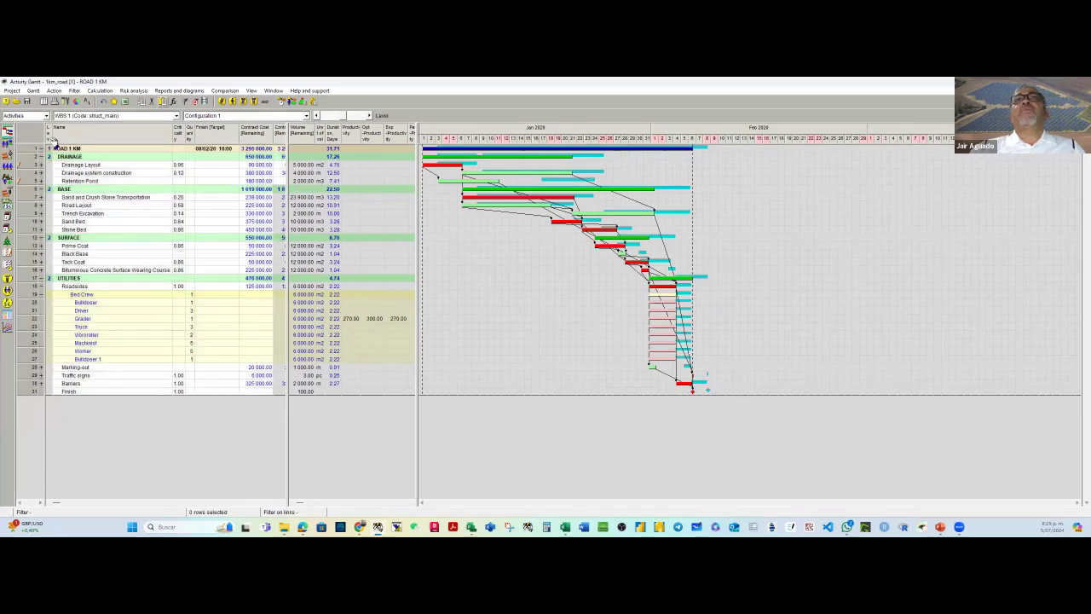
mouse_move(50, 142)
left_mouse_down()
mouse_move(120, 145)
mouse_move(62, 149)
left_mouse_up()
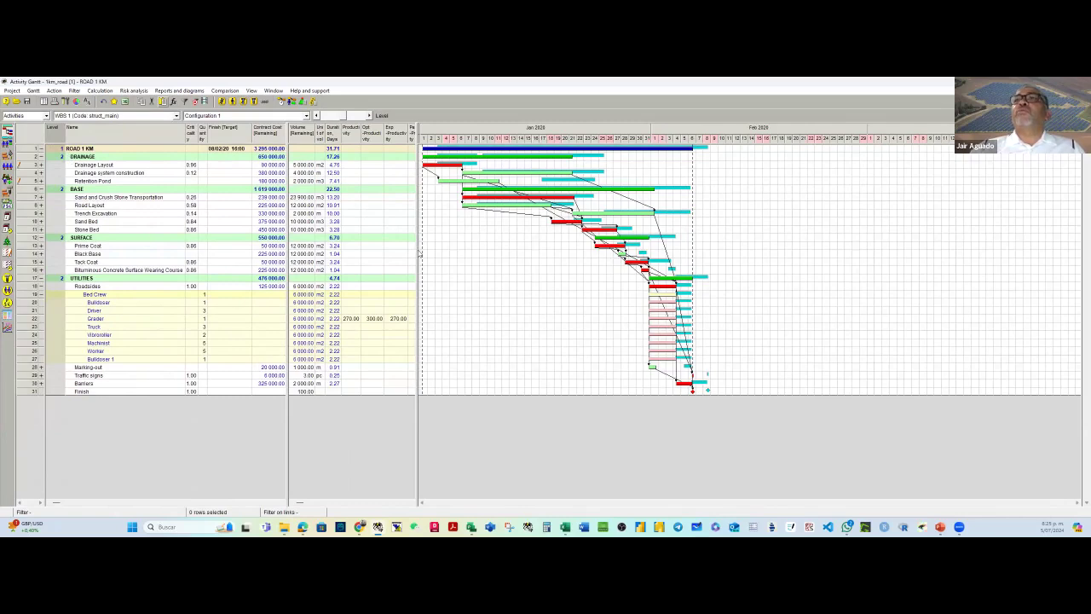
left_click_drag(417, 253, 684, 256)
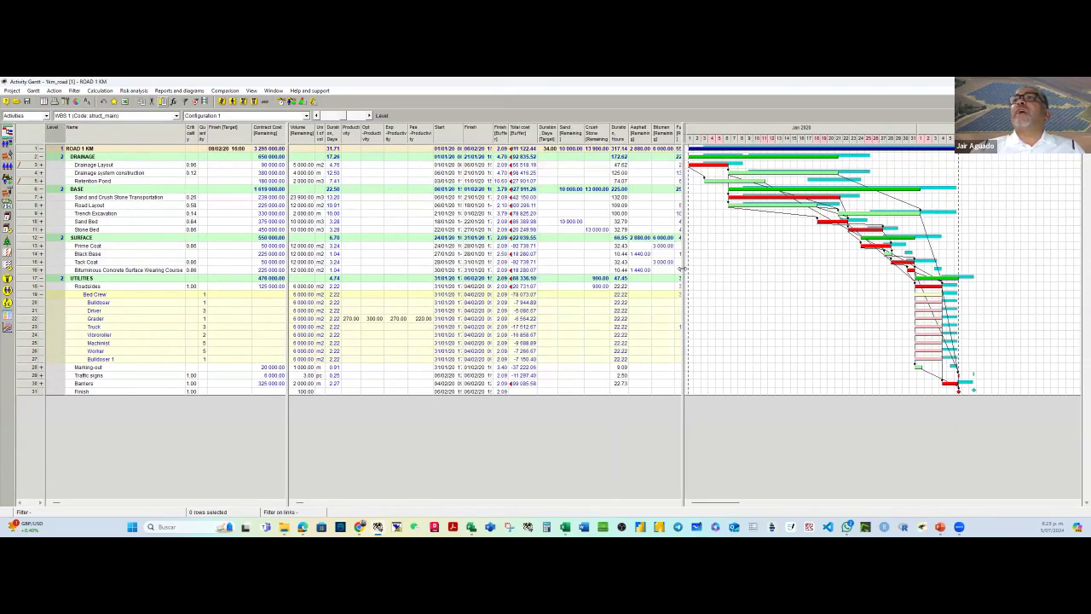
left_click_drag(288, 270, 582, 271)
mouse_move(64, 502)
left_mouse_down()
mouse_move(522, 503)
mouse_move(63, 503)
left_mouse_up()
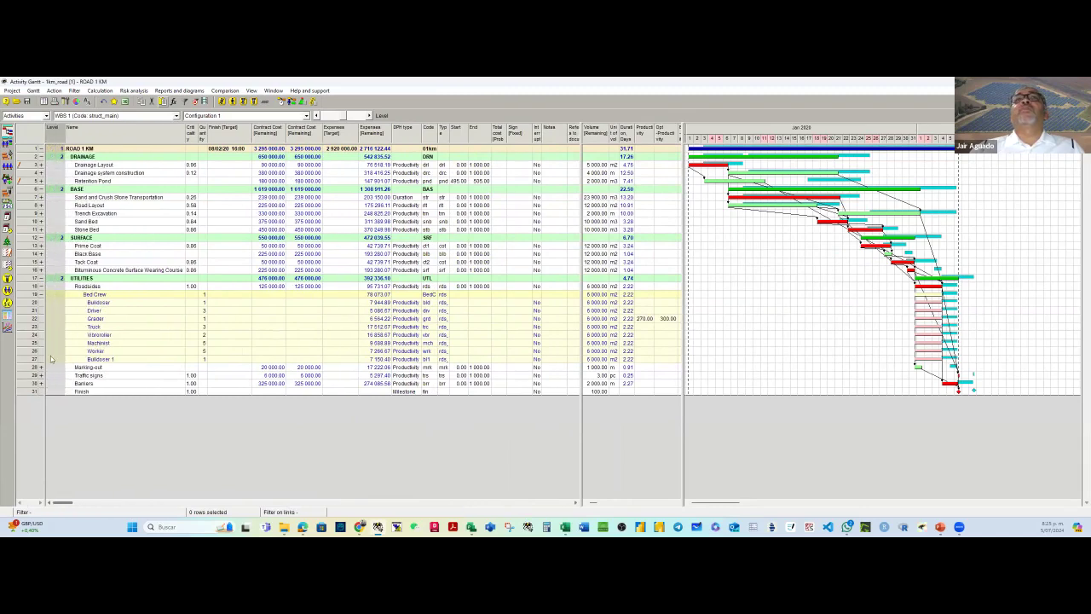
Step: Open the field selection from the Name column and search the primary fields by name for WBS
right_click(110, 141)
left_click(111, 143)
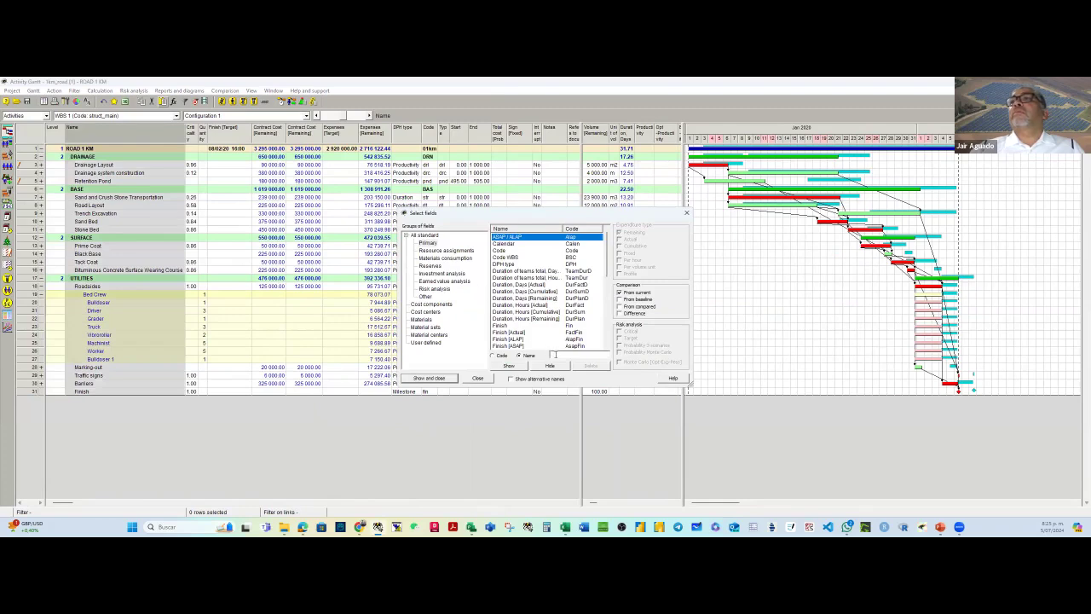
left_click(554, 354)
type("WB")
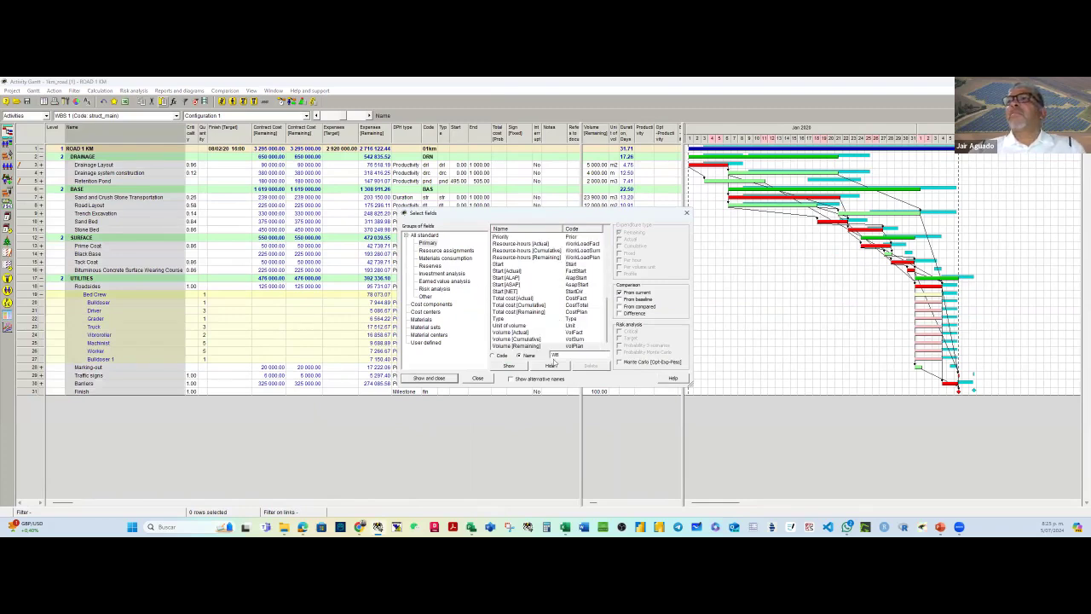
type("S")
scroll(537, 280, "up", 5)
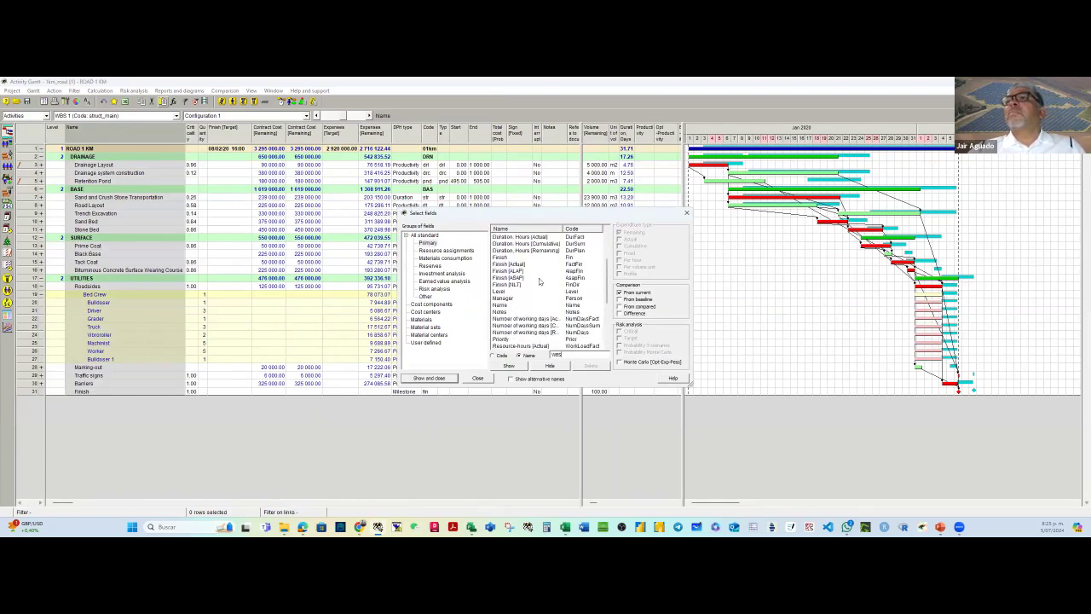
scroll(540, 281, "up", 3)
scroll(545, 283, "down", 3)
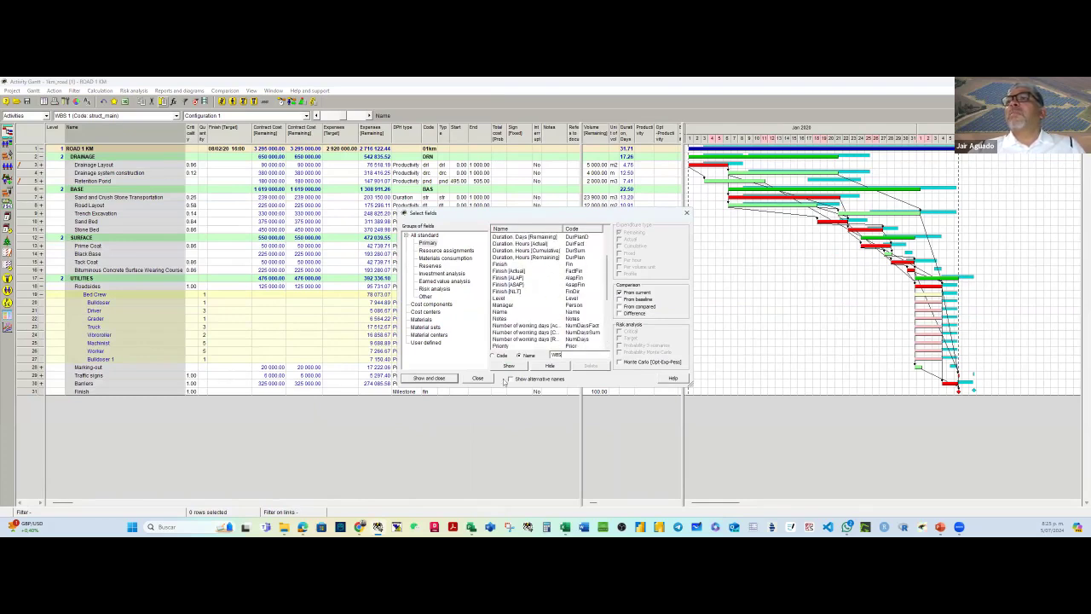
Step: Look through all standard fields for a WBS field, and close the field selection without adding a column
left_click(426, 236)
scroll(550, 311, "down", 10)
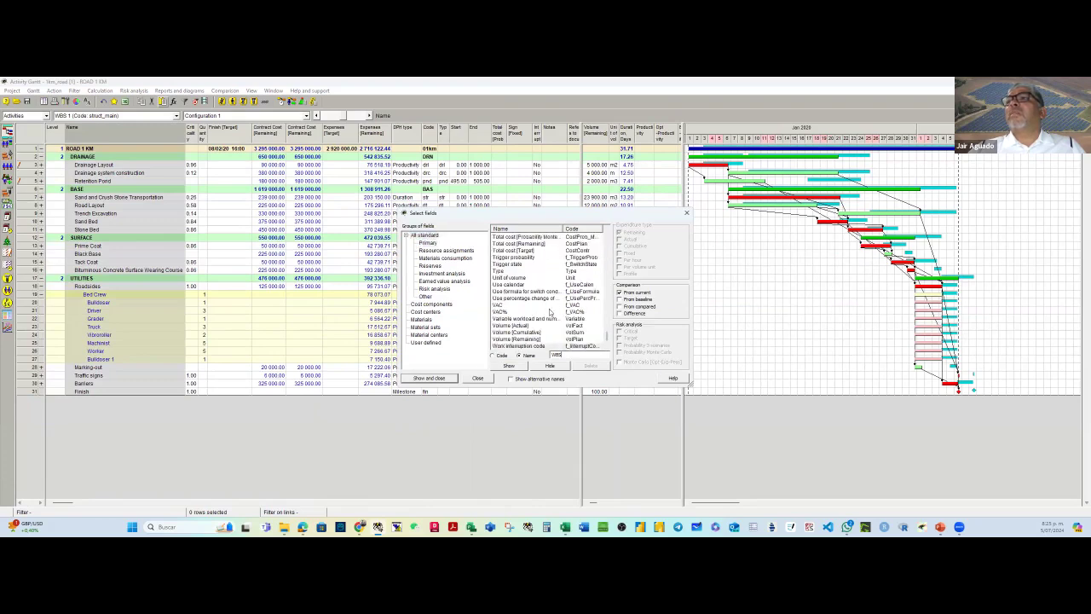
scroll(535, 342, "down", 1)
scroll(525, 345, "down", 1)
scroll(532, 344, "up", 4)
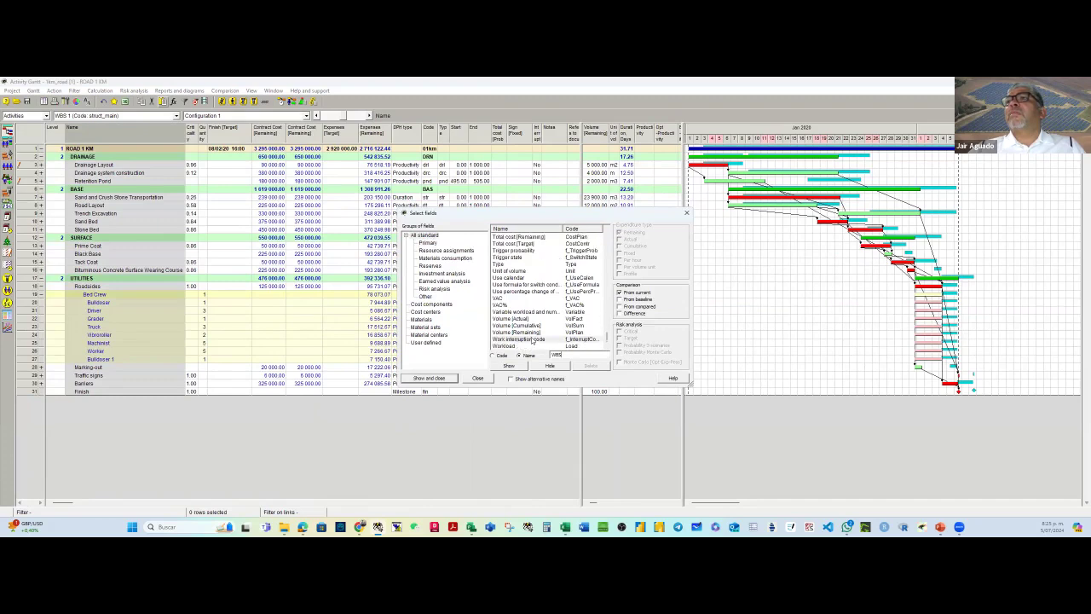
scroll(539, 345, "down", 4)
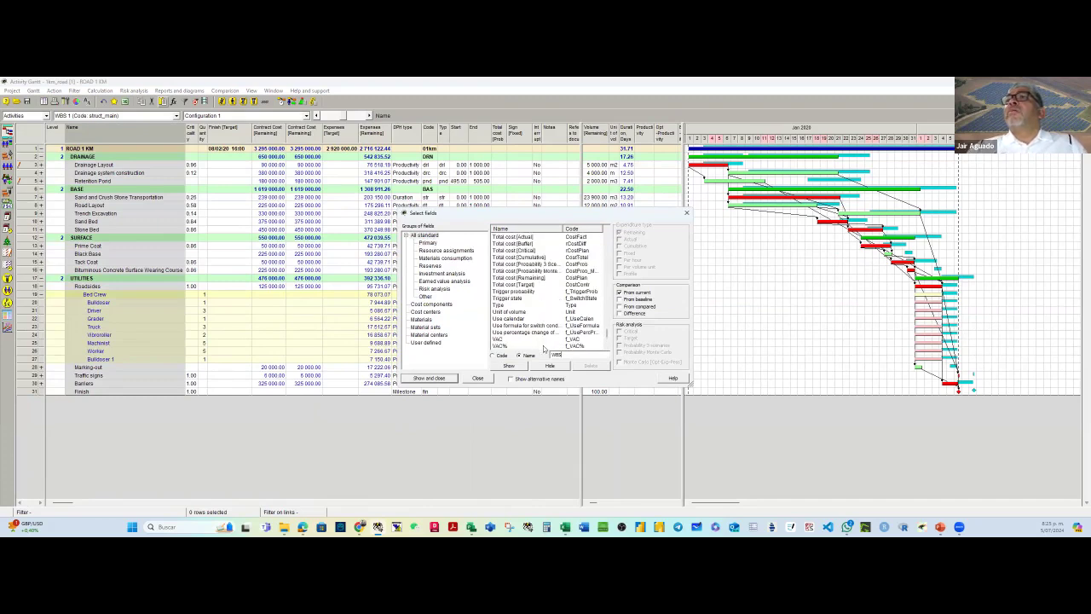
left_click(478, 377)
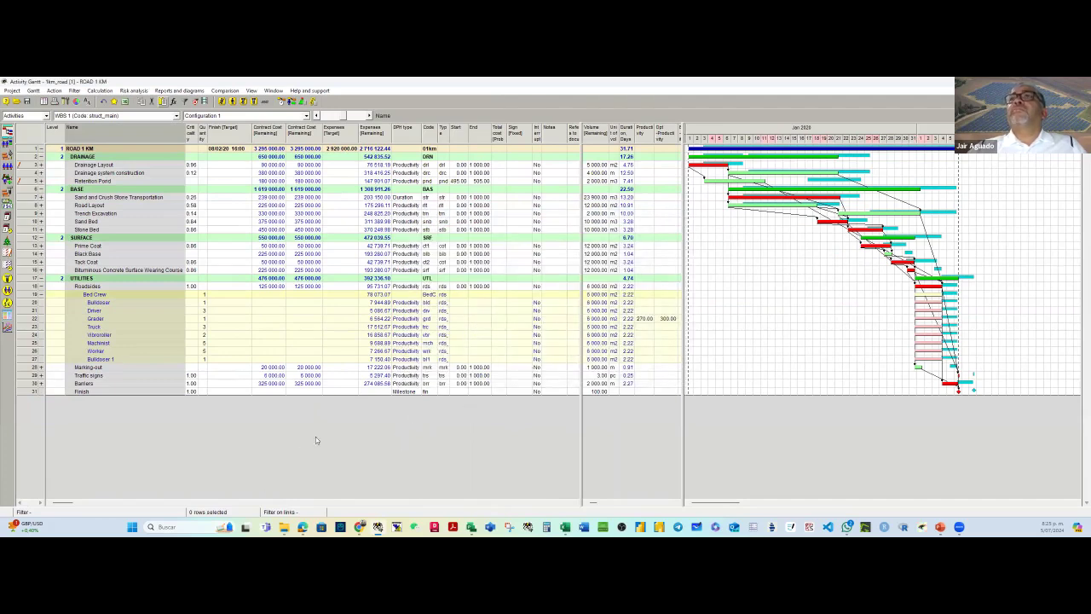
Step: Enlarge the second Gantt table section and open the field selection at its Asphalt [Remaining] column
left_click_drag(60, 504, 501, 503)
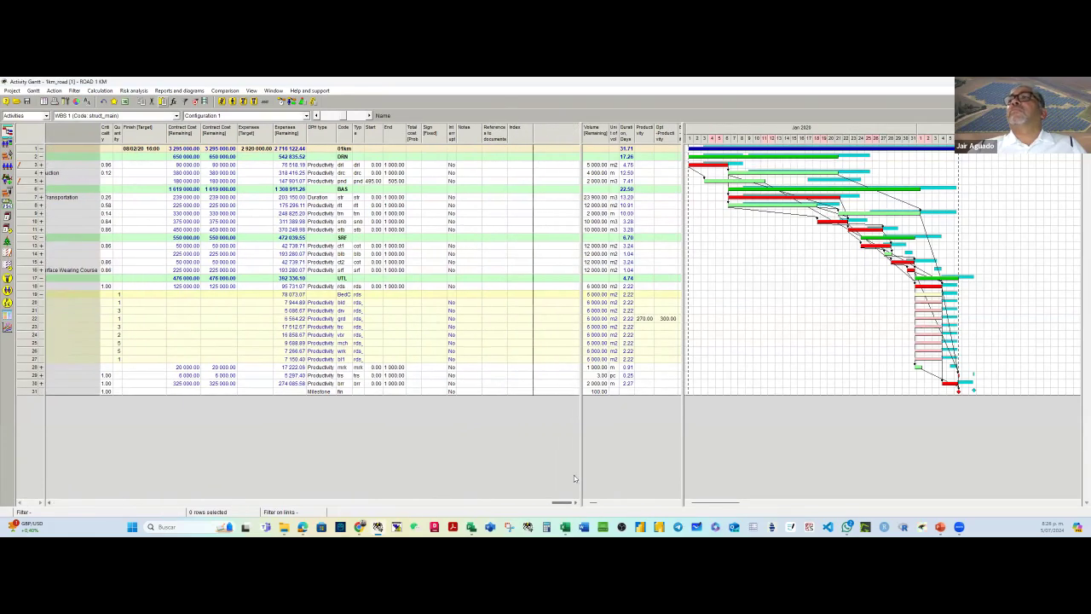
left_click_drag(578, 475, 242, 471)
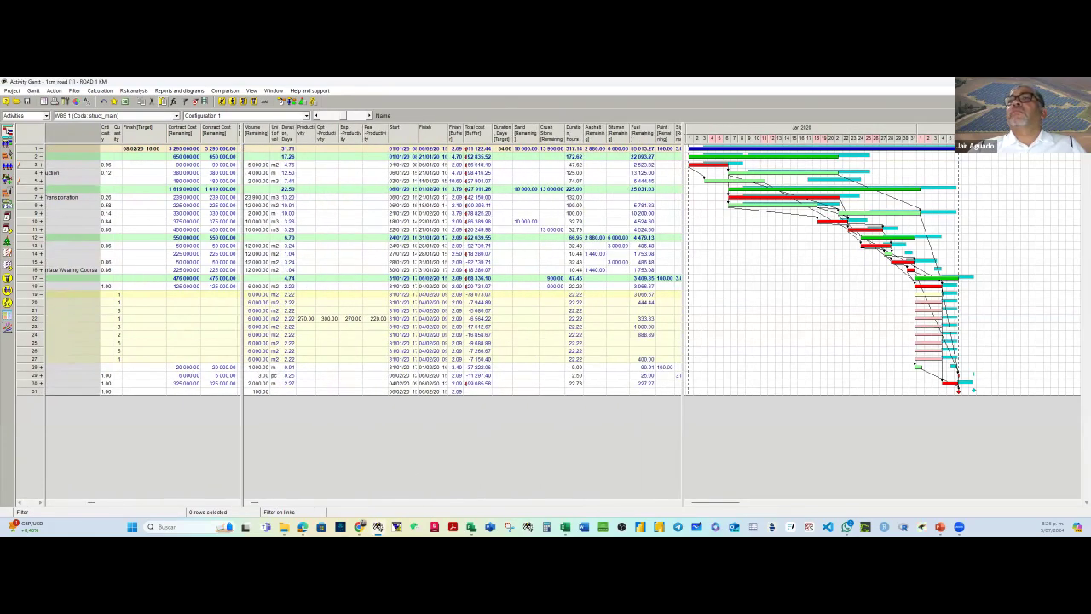
left_click_drag(262, 506, 344, 503)
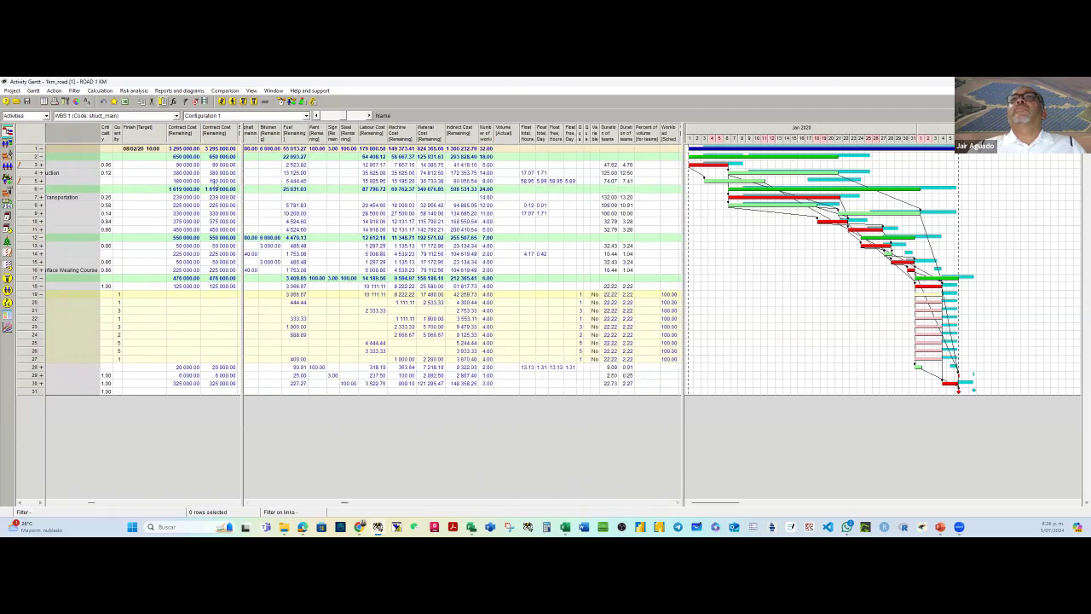
left_click(253, 138)
right_click(253, 139)
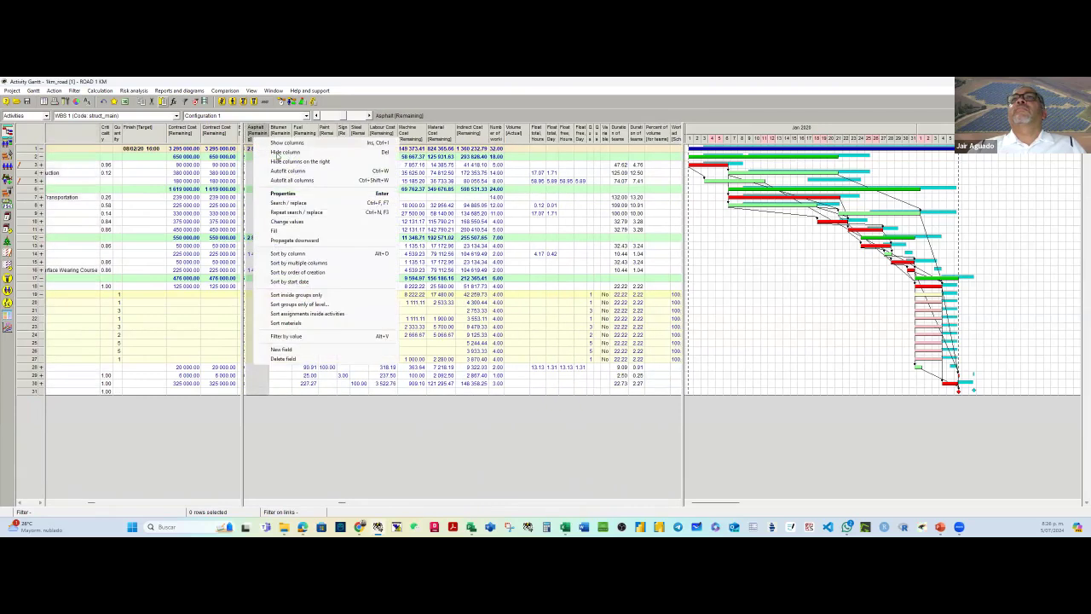
left_click(358, 189)
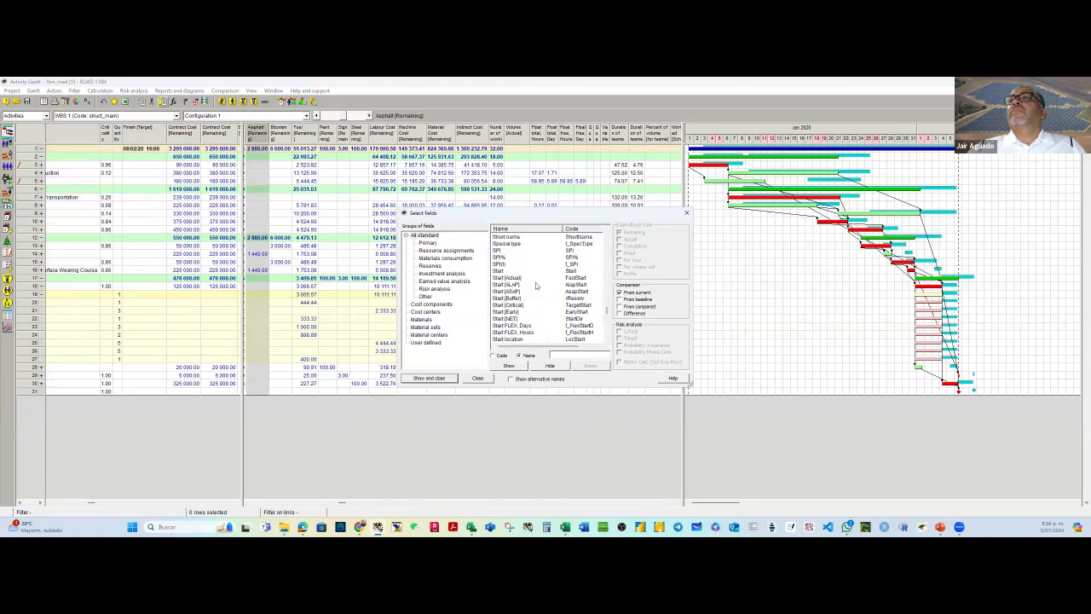
Step: Find Workload unit among all standard fields and add it as a column before Asphalt [Remaining]
scroll(536, 283, "down", 4)
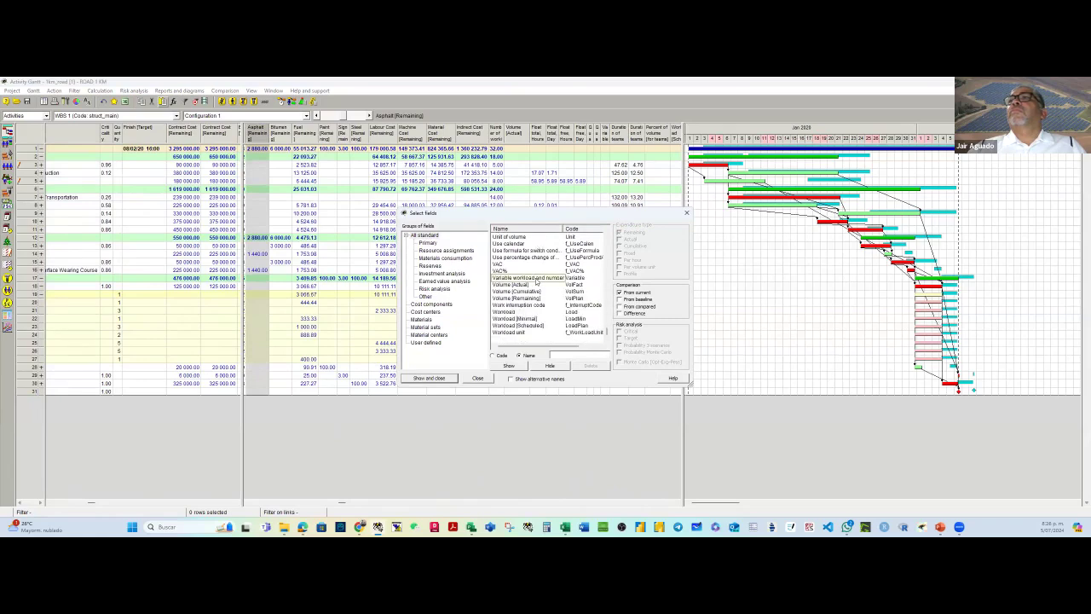
scroll(536, 283, "up", 3)
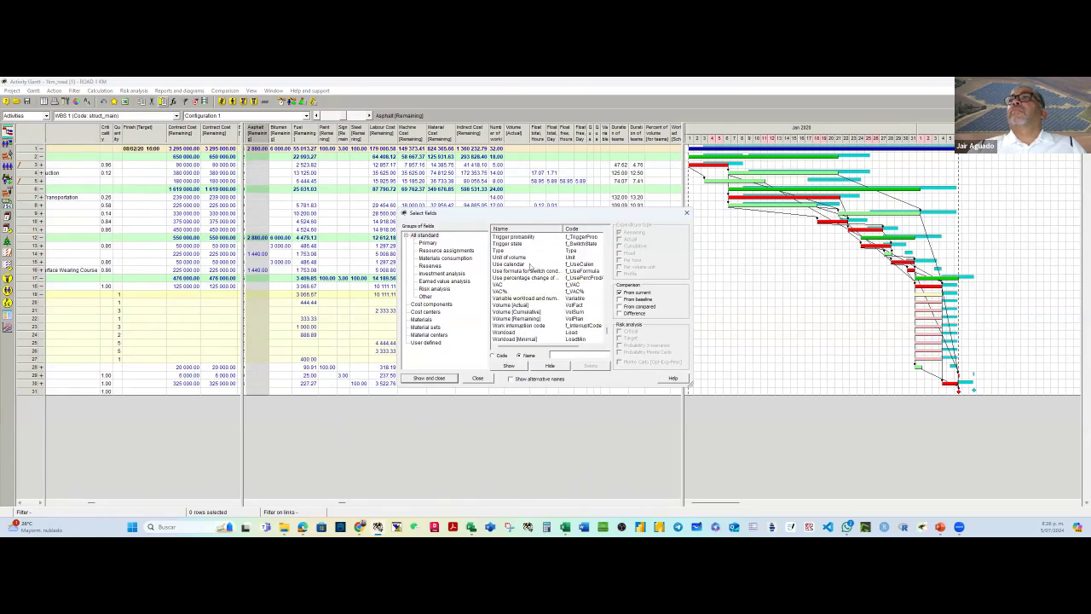
scroll(532, 269, "up", 5)
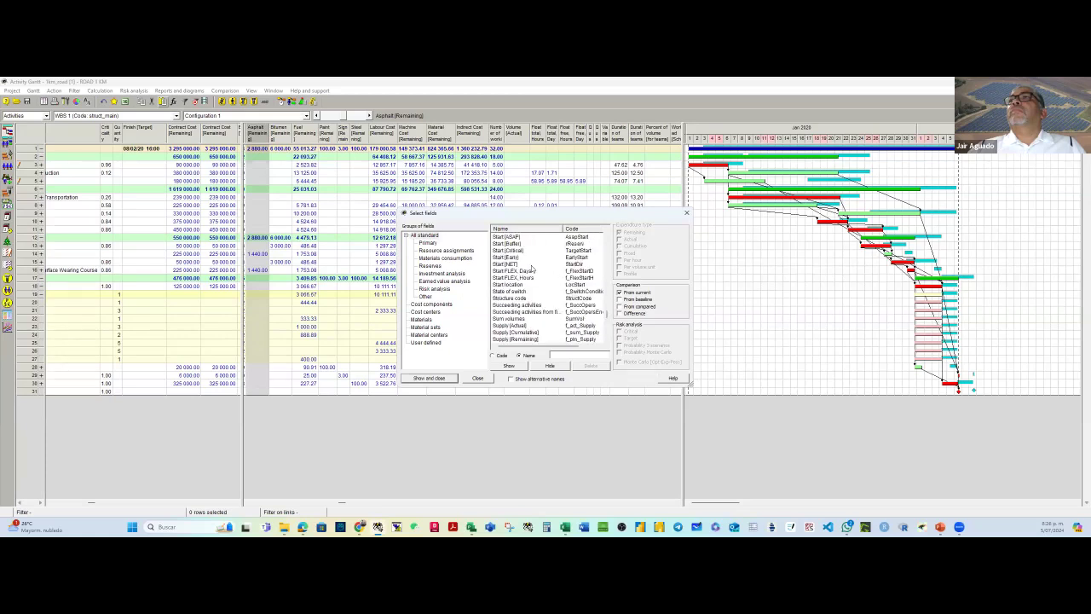
scroll(531, 270, "up", 5)
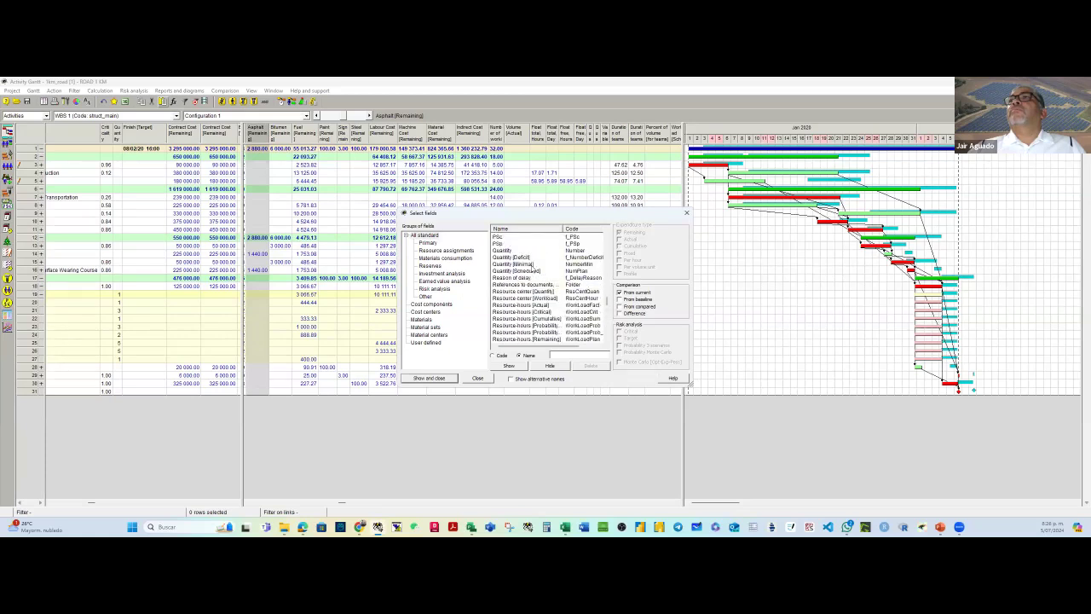
scroll(550, 259, "up", 1)
scroll(550, 262, "up", 2)
scroll(550, 271, "down", 4)
scroll(546, 271, "down", 3)
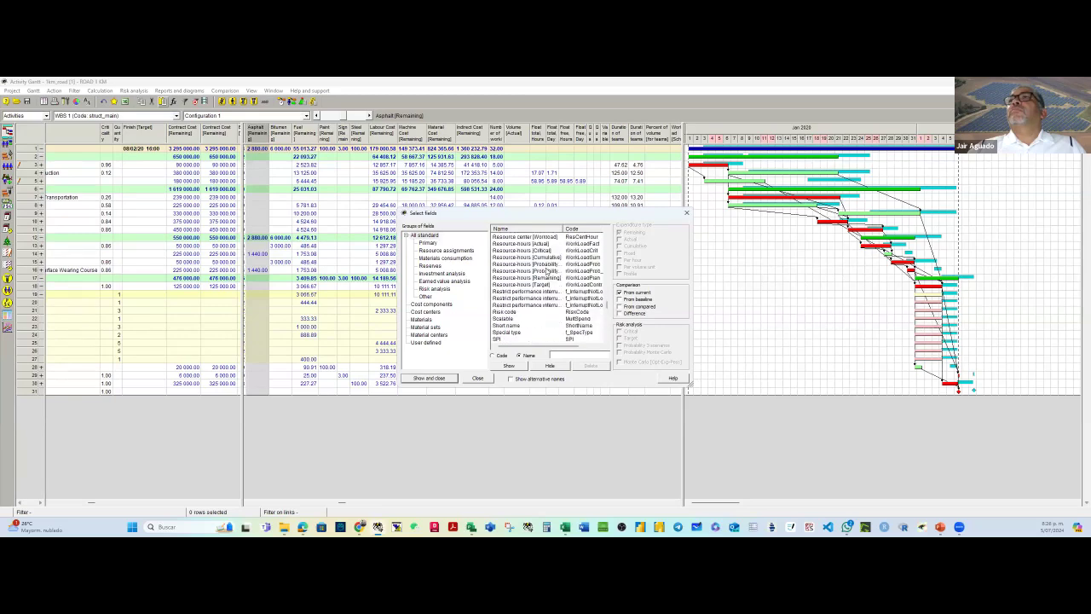
scroll(547, 271, "down", 1)
scroll(546, 273, "up", 1)
scroll(542, 299, "down", 2)
scroll(540, 301, "down", 1)
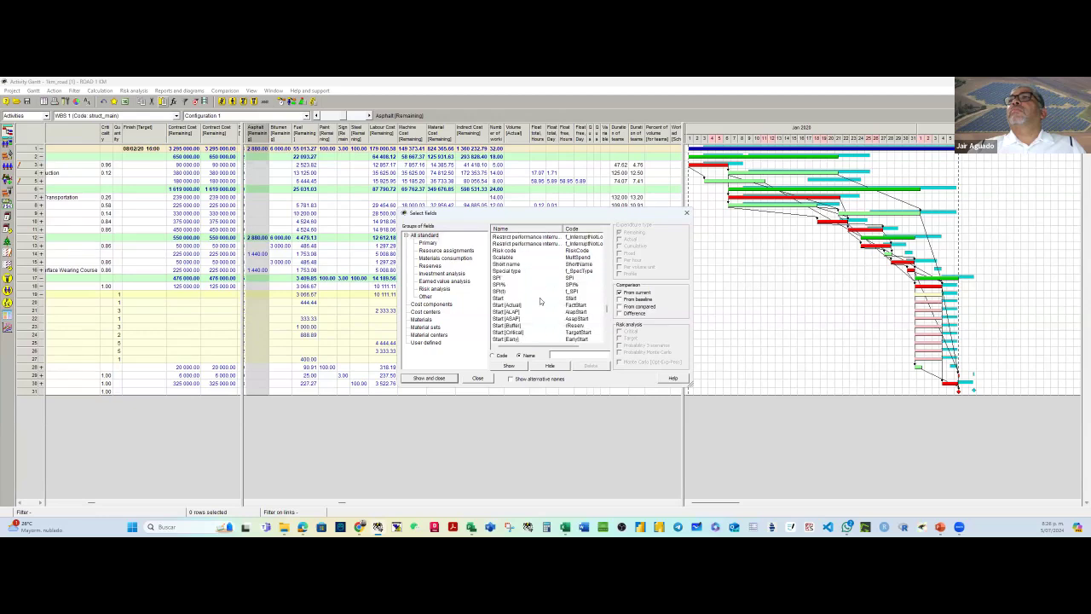
scroll(540, 300, "down", 5)
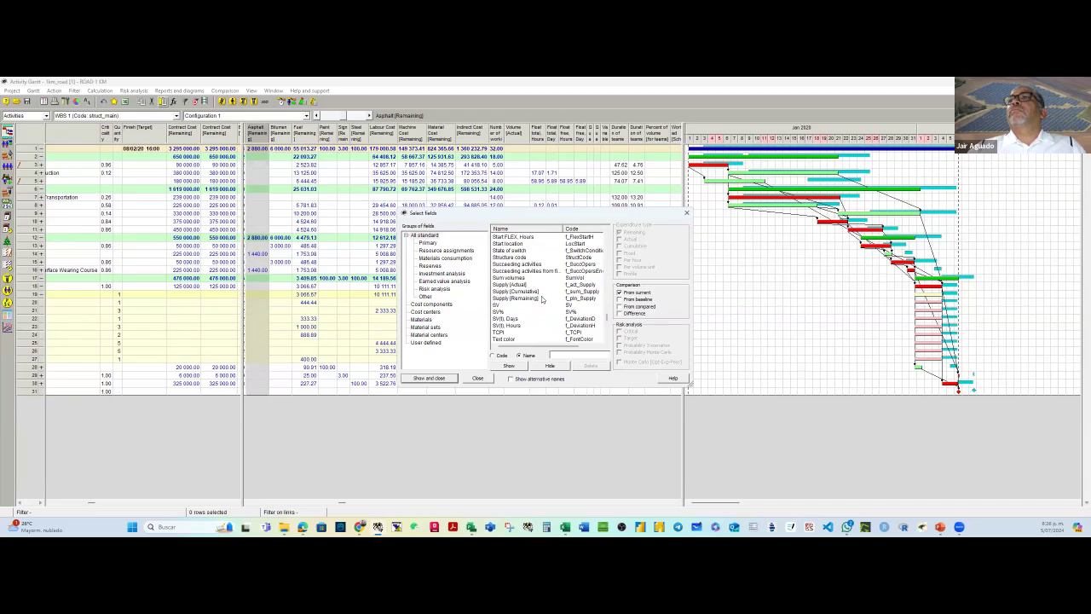
scroll(541, 298, "down", 3)
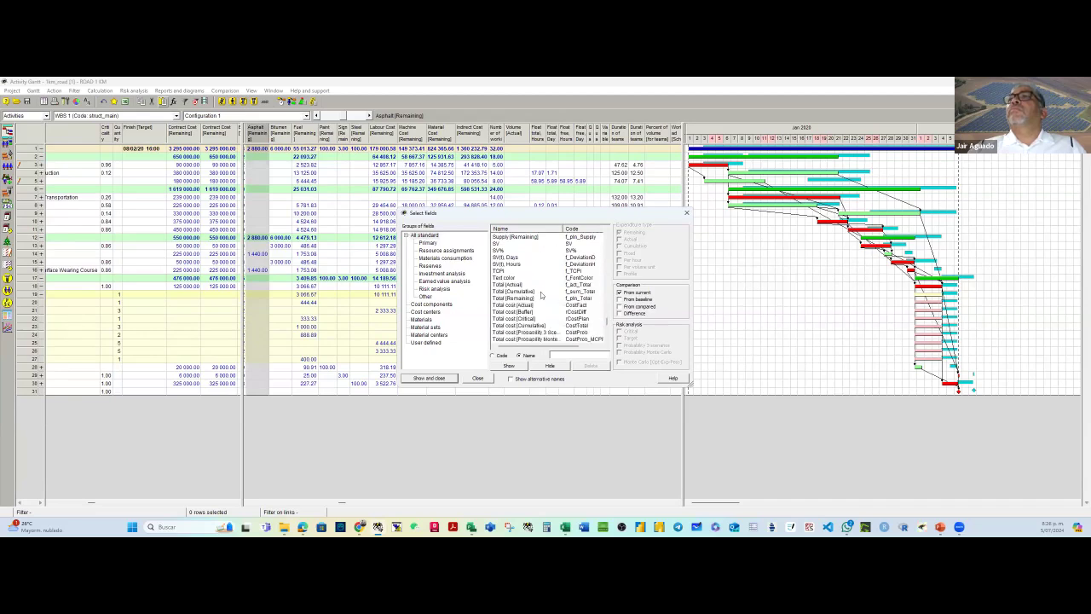
scroll(540, 294, "down", 8)
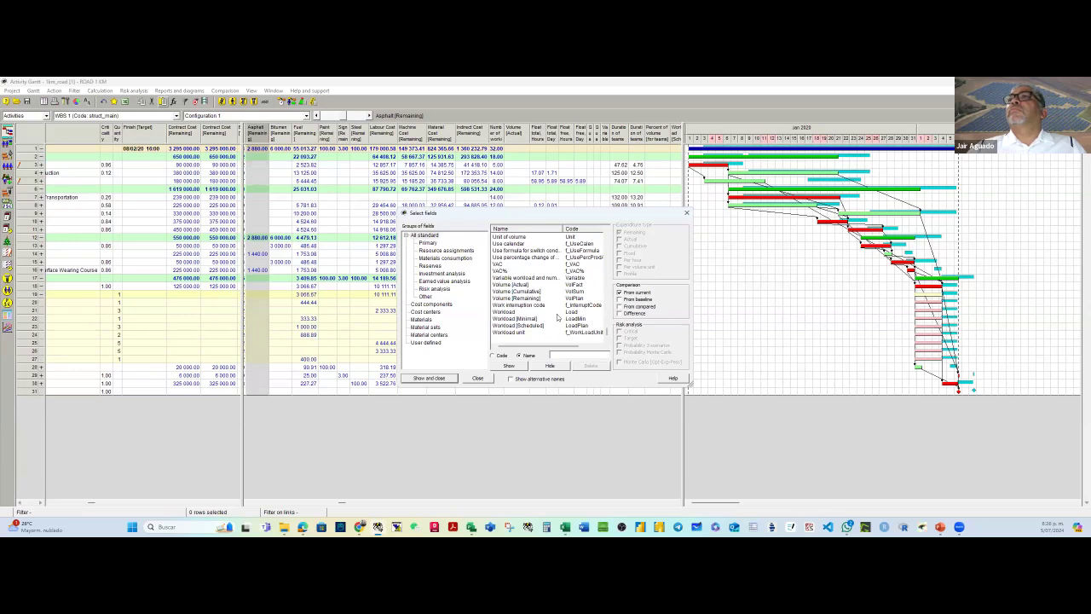
left_click(512, 331)
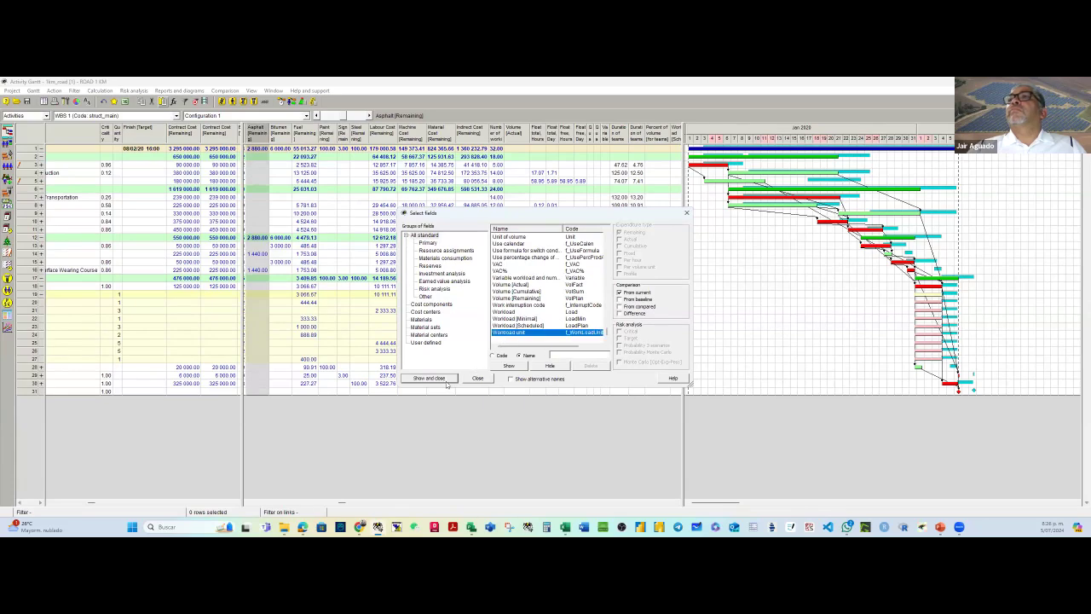
left_click(437, 378)
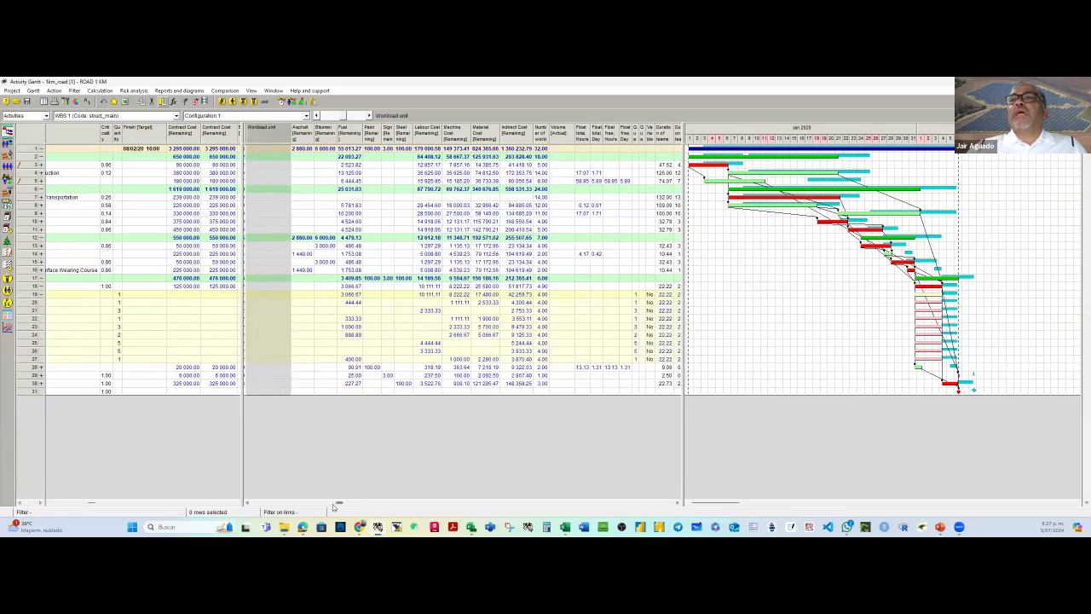
Step: Widen the first Gantt table section and bring the initial columns of both tables back into view
left_click_drag(337, 504, 254, 505)
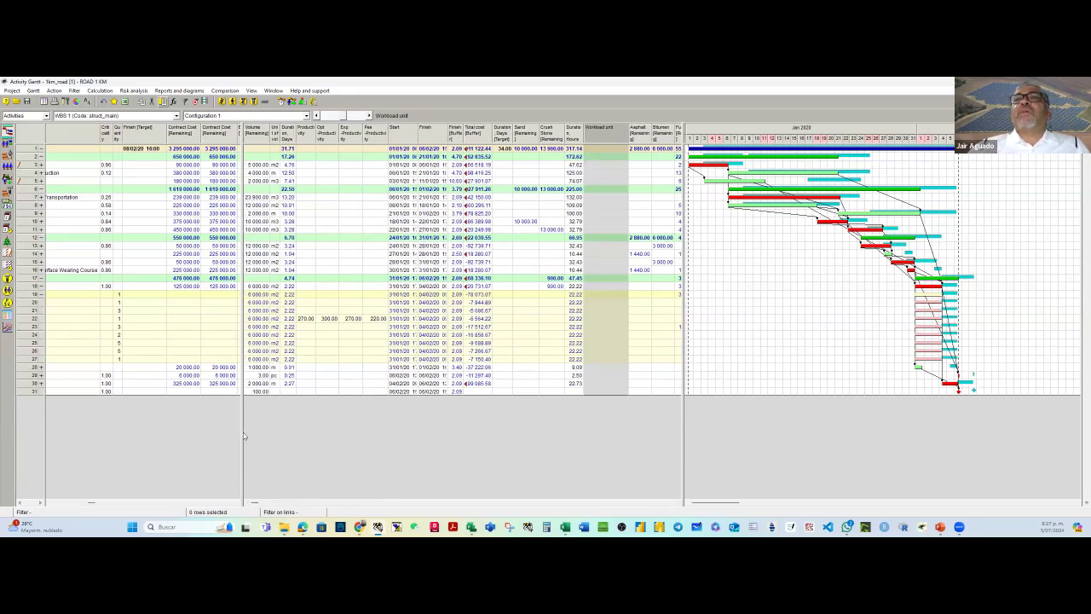
left_click_drag(243, 432, 492, 435)
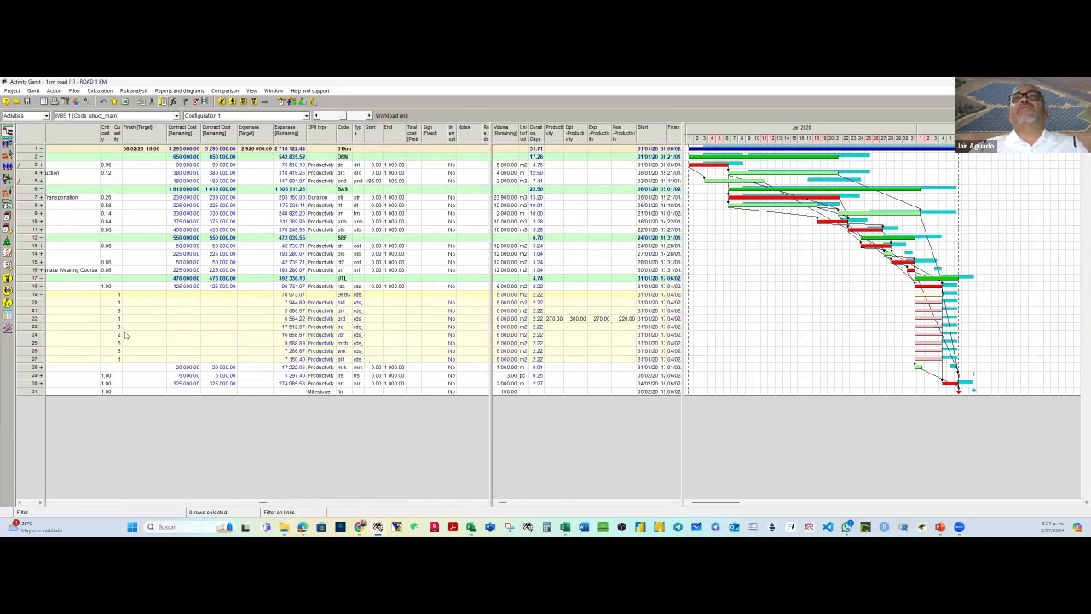
left_click_drag(262, 503, 33, 468)
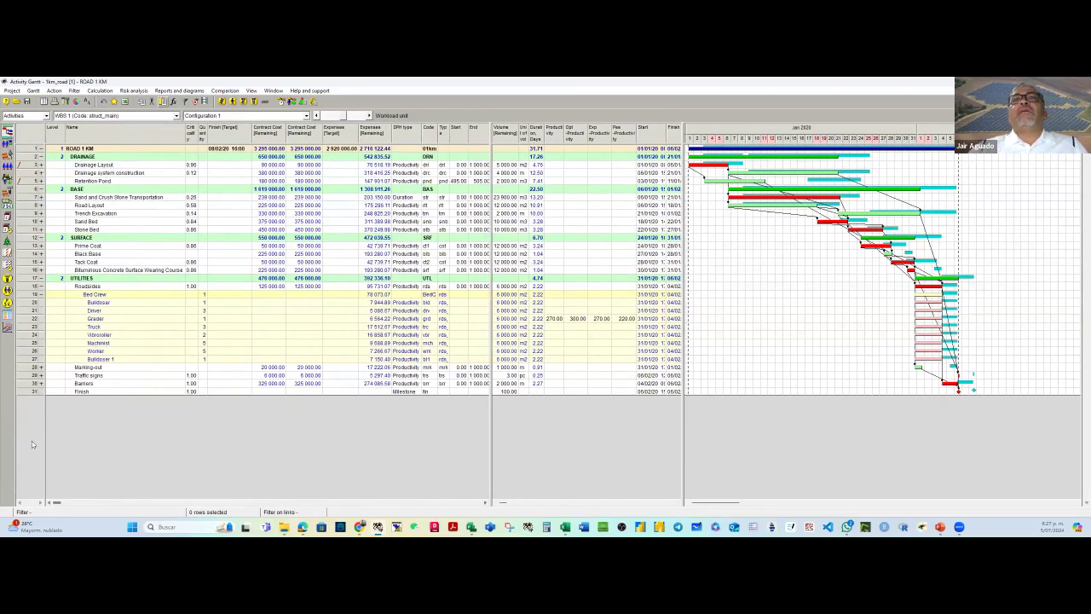
Step: Collapse the UTILITIES, SURFACE and BASE phases, and fold the whole ROAD 1 KM project into its summary row
left_click(41, 279)
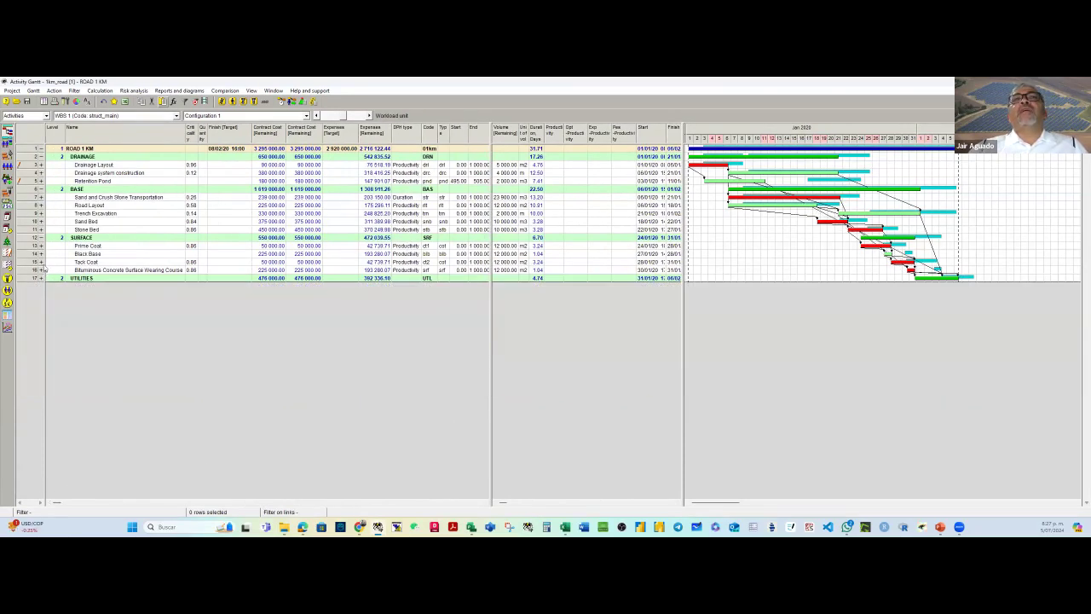
left_click(41, 238)
left_click(40, 189)
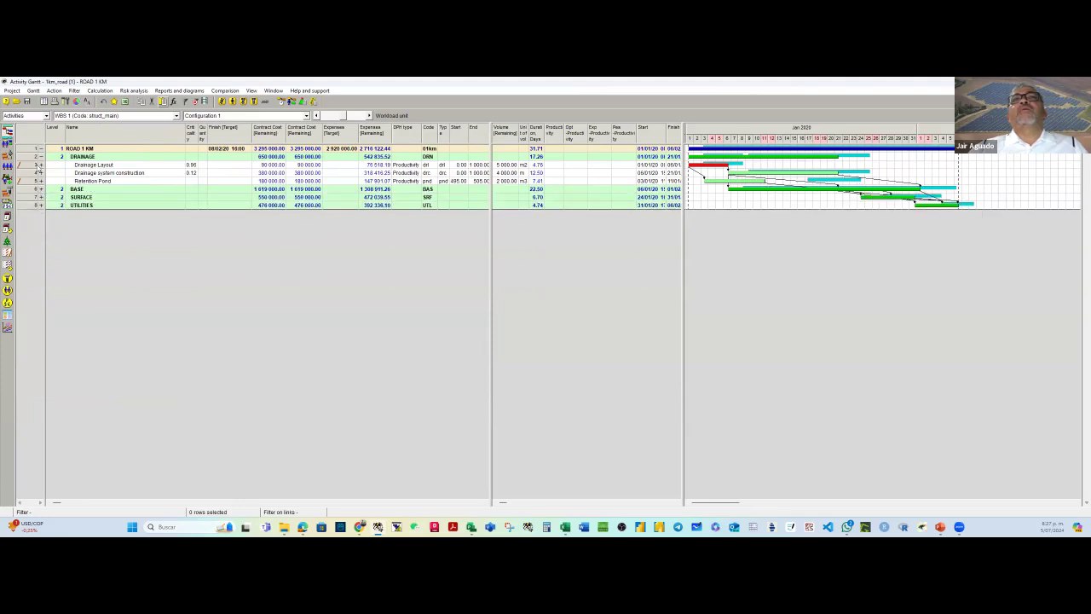
left_click(41, 151)
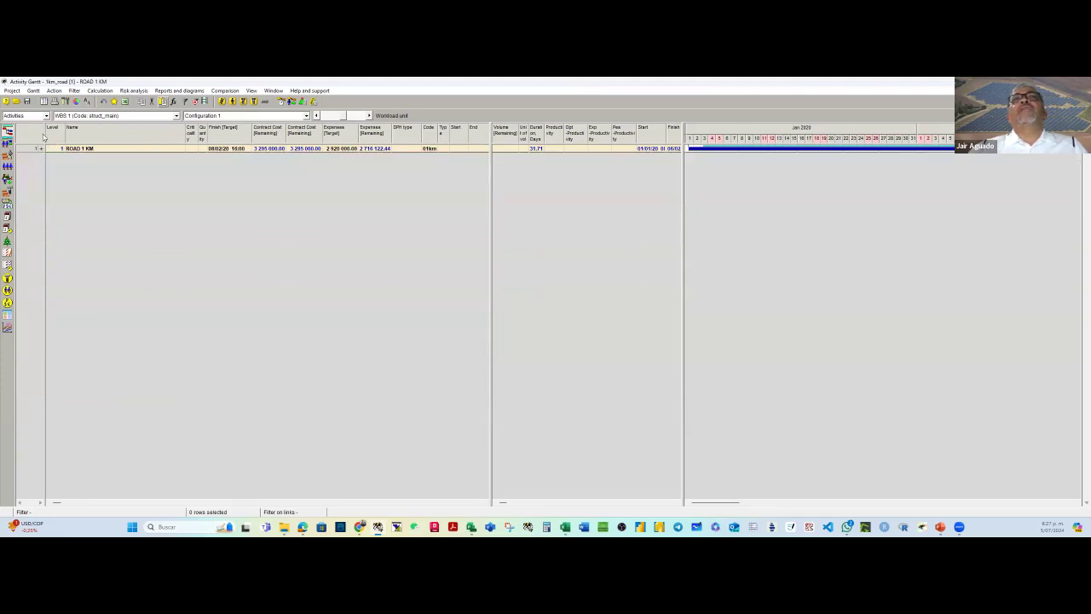
Step: Switch the Gantt's expansion level through 1 level and Activities to Resources
left_click(46, 115)
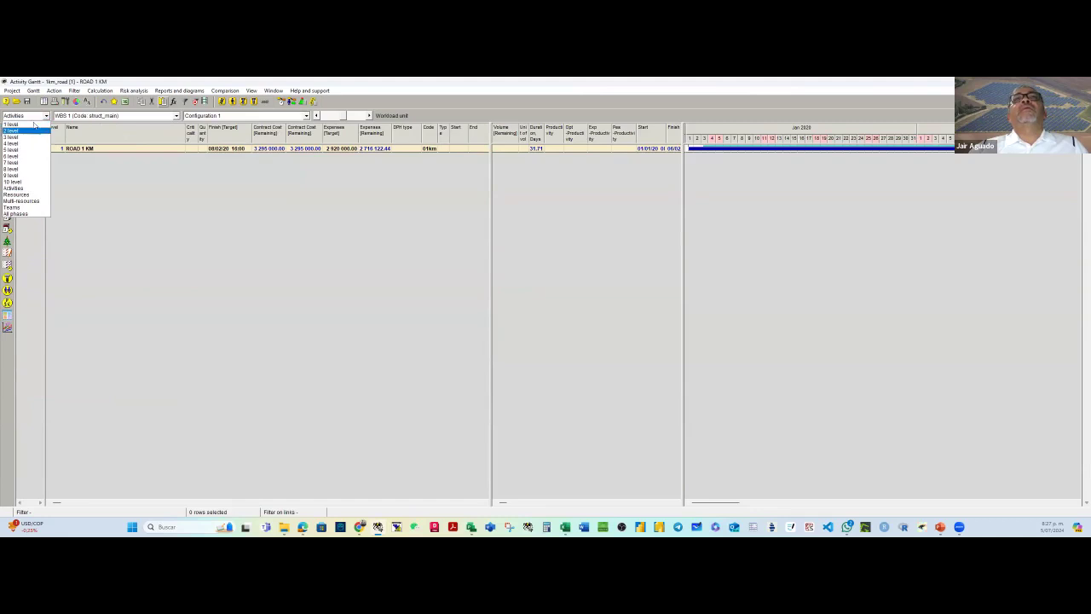
left_click(28, 125)
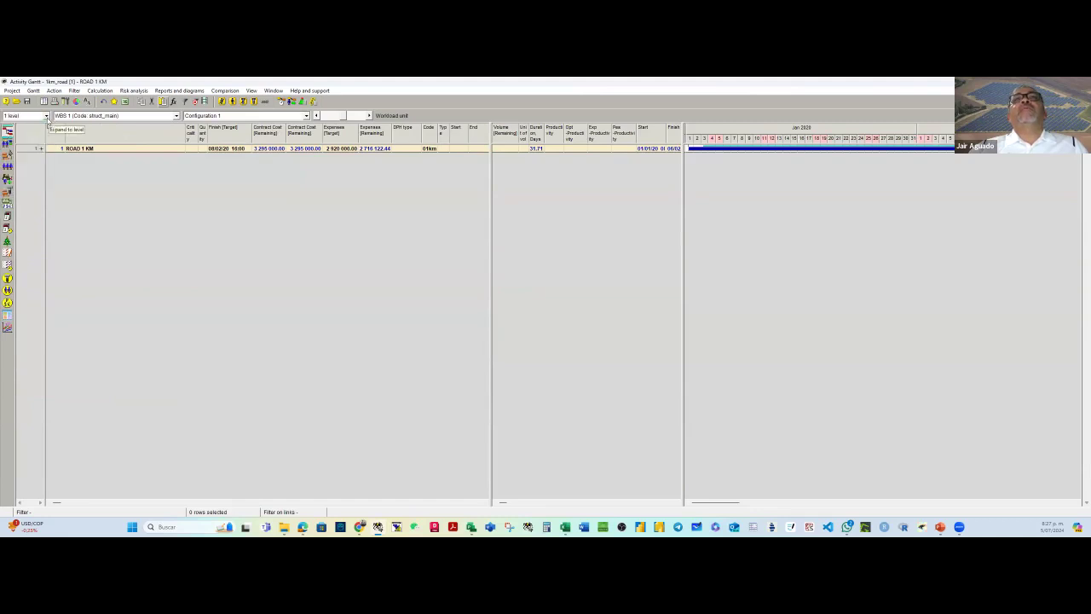
left_click(46, 116)
left_click(23, 188)
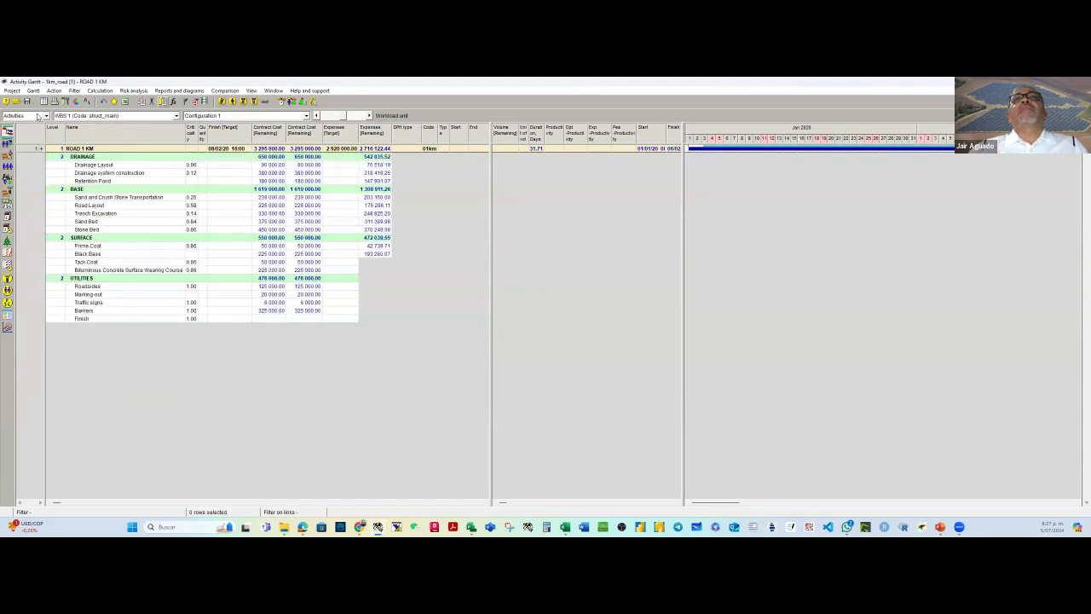
left_click(46, 116)
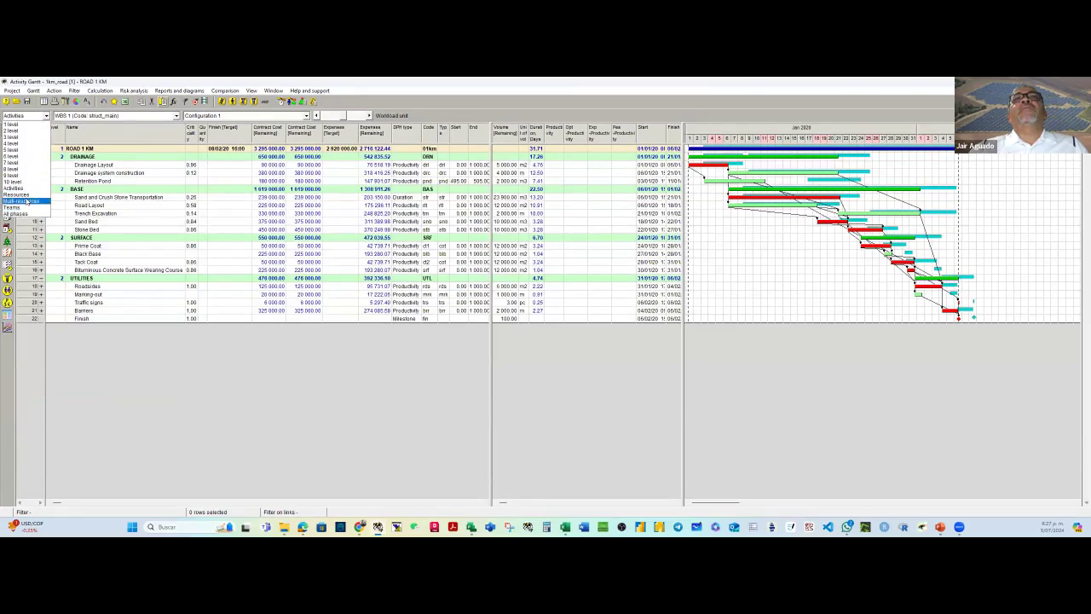
left_click(17, 194)
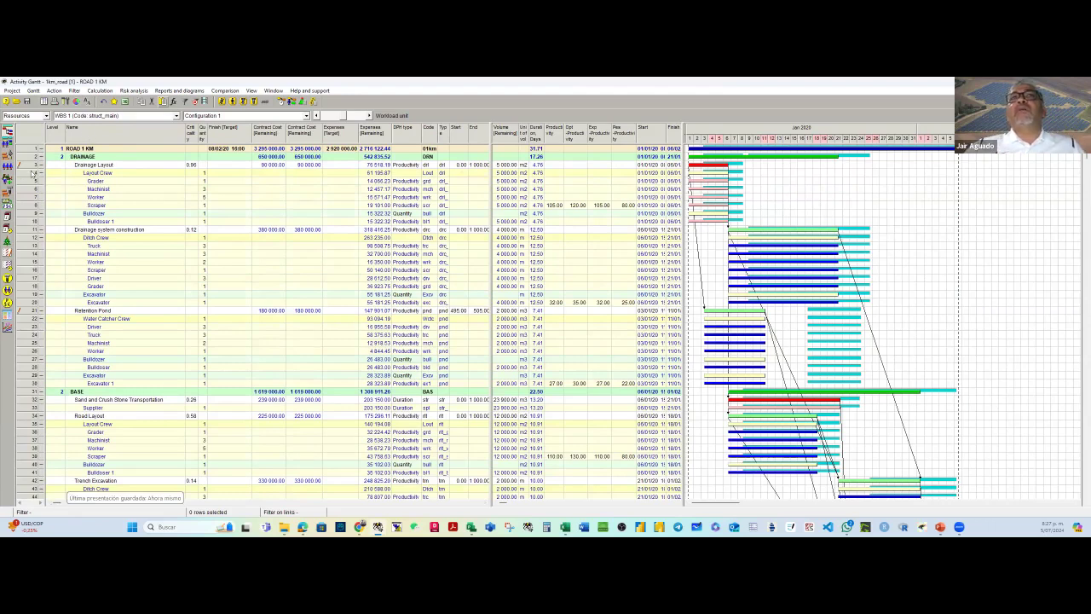
Step: Switch the Gantt's expansion level to Teams and Activities, and back to Resources, to compare the row detail
left_click(46, 116)
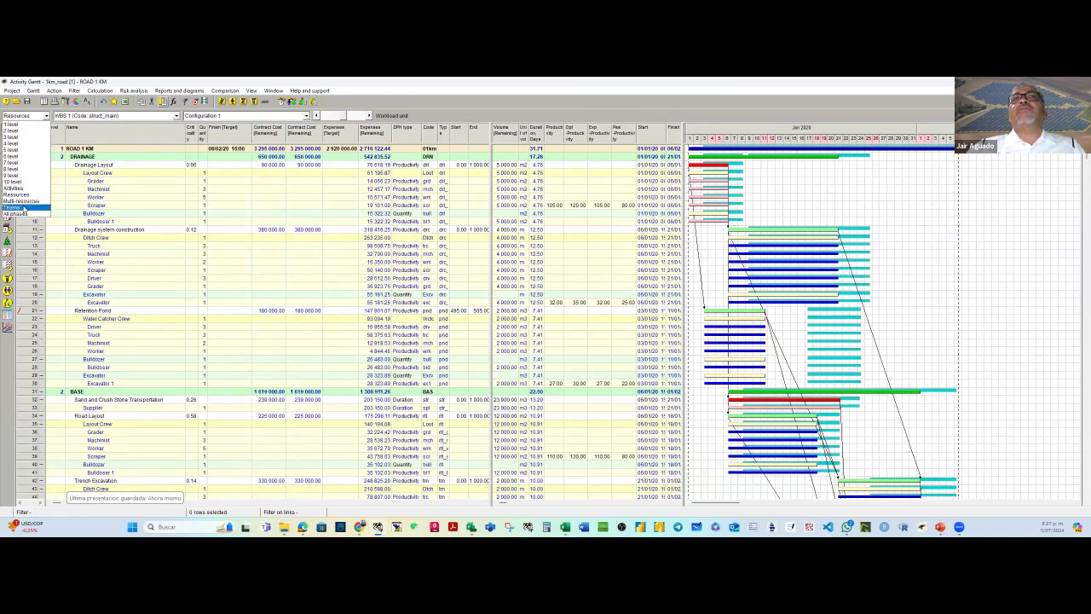
left_click(17, 207)
left_click(46, 116)
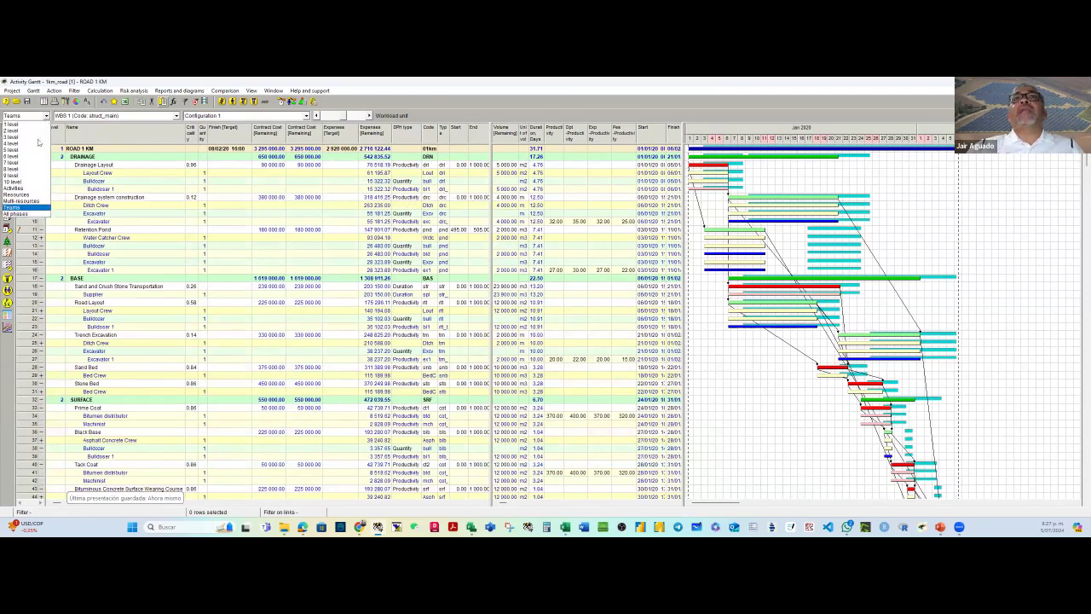
left_click(33, 189)
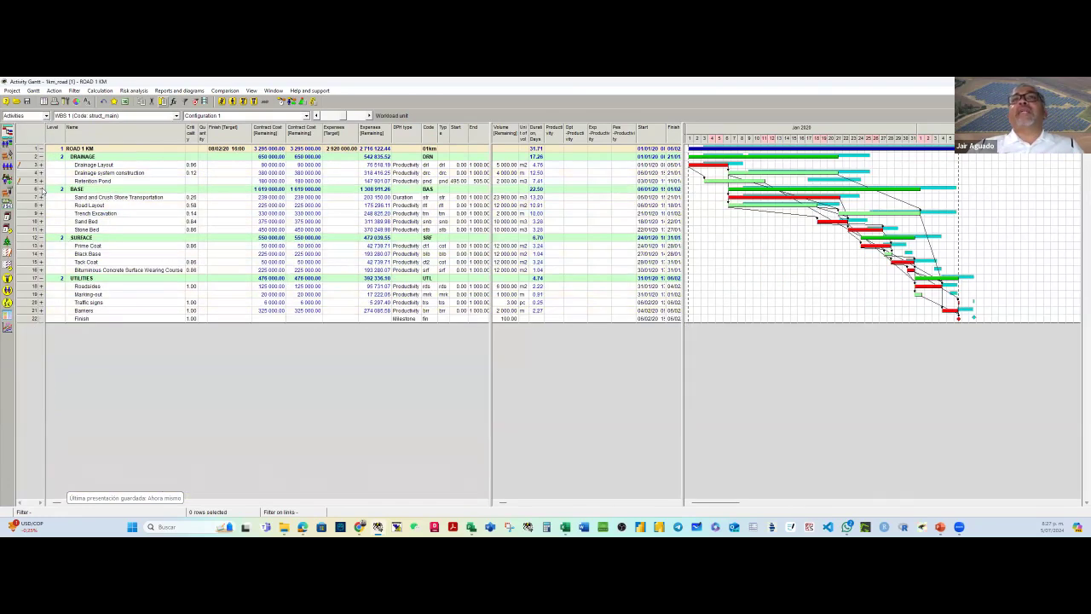
left_click(46, 116)
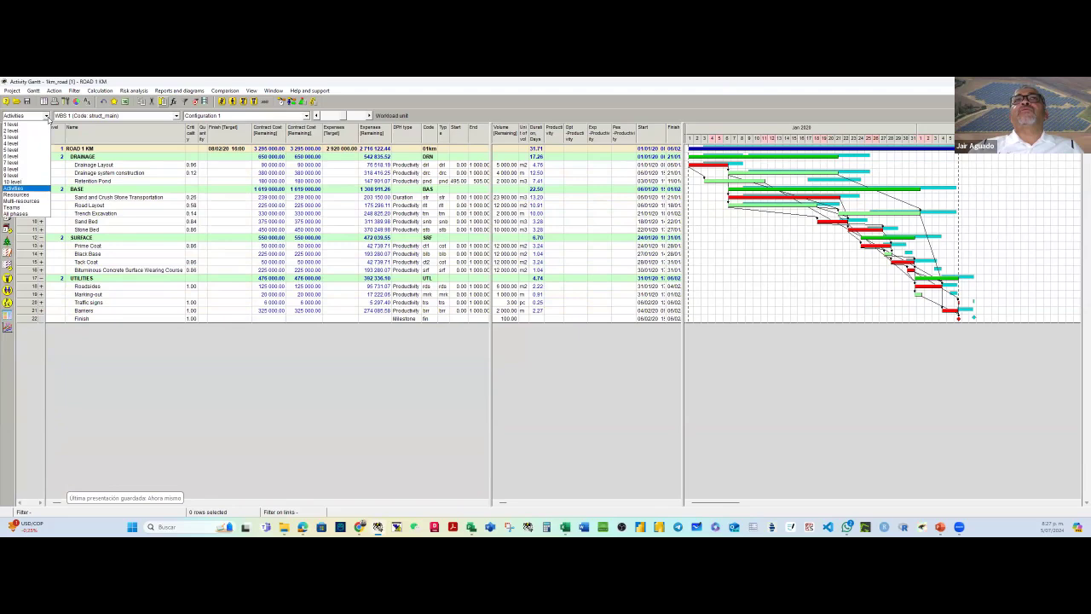
left_click(28, 194)
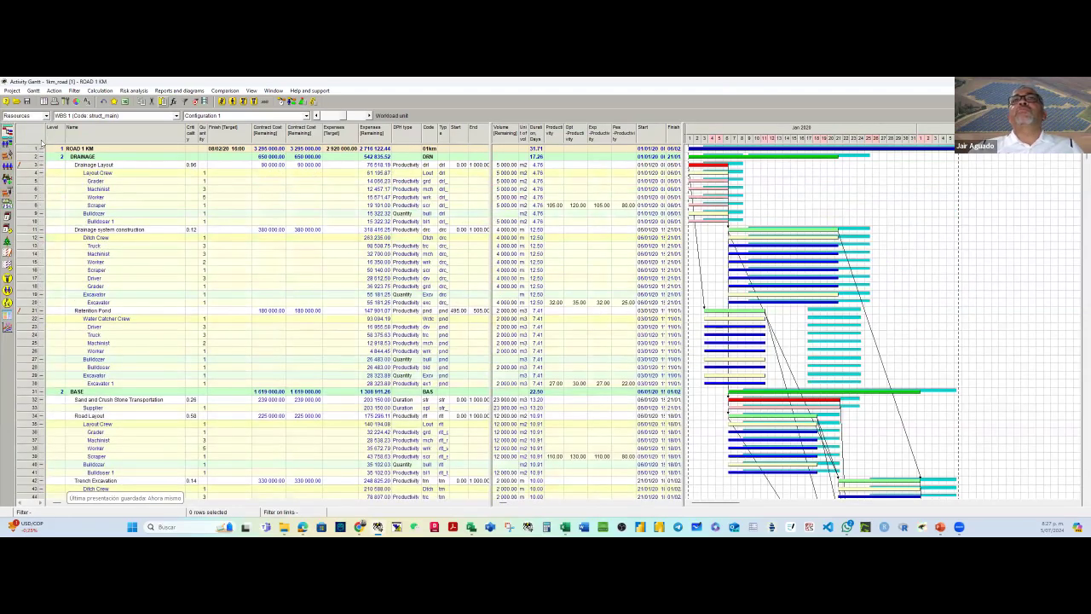
Step: Step the Gantt's expansion level through Multi-resources, Teams and All phases, and leave it at Activities
left_click(46, 116)
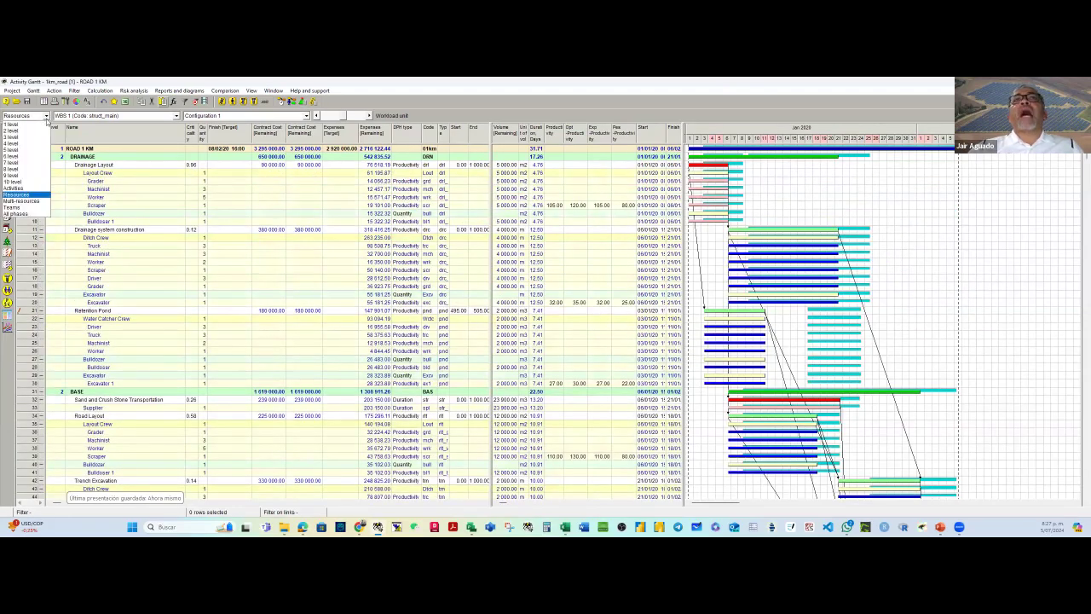
left_click(37, 202)
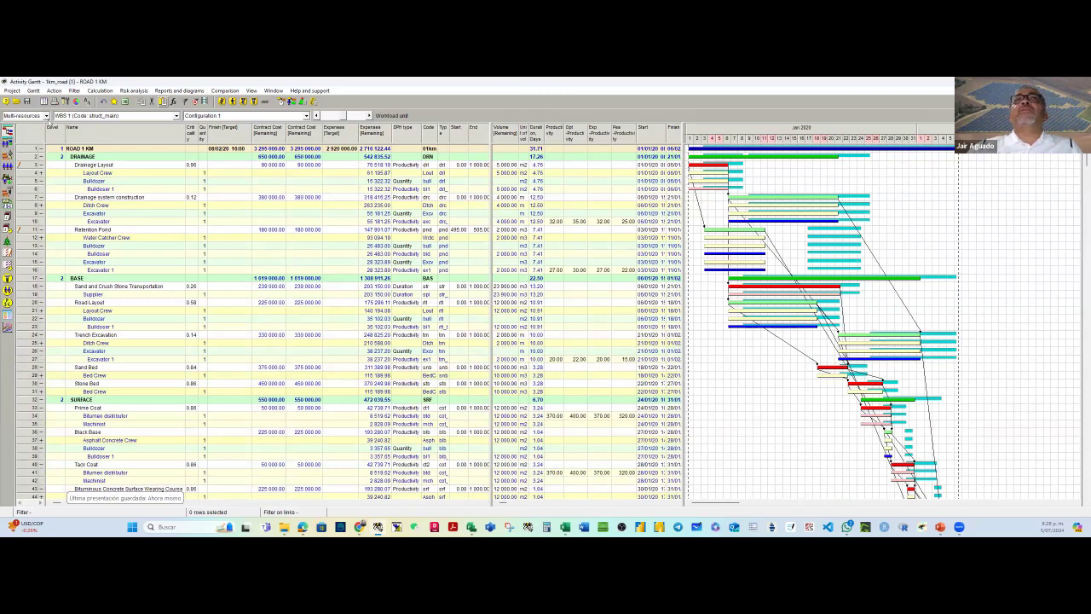
left_click(37, 213)
left_click(47, 116)
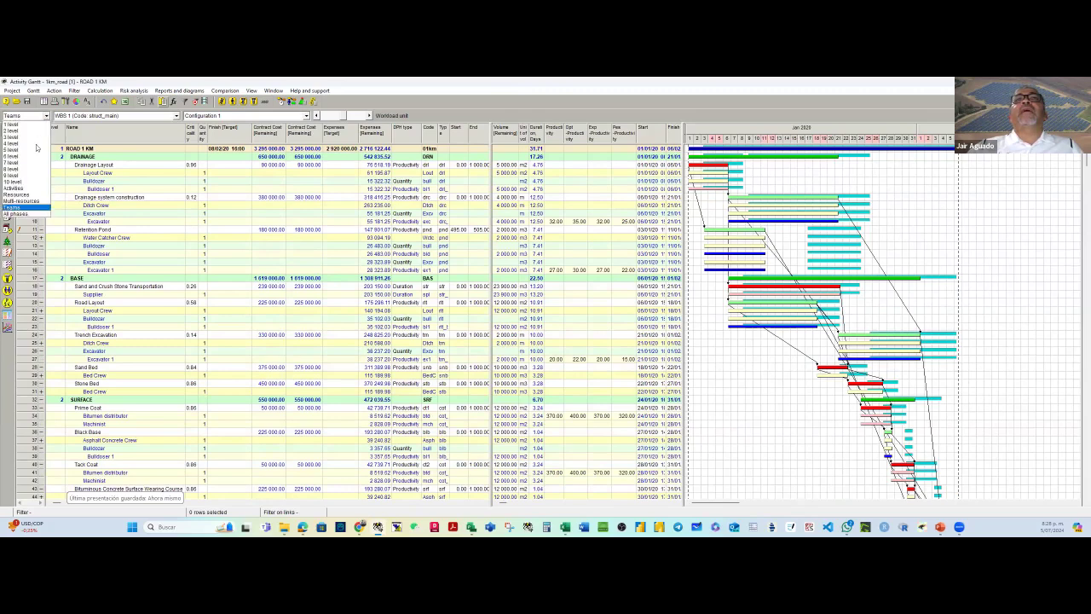
left_click(30, 214)
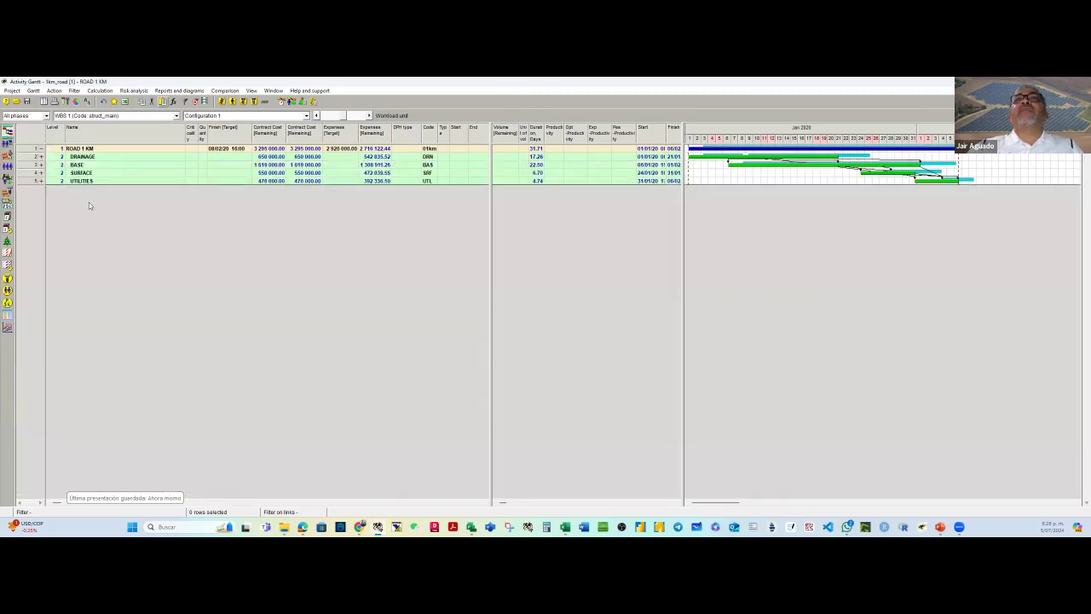
left_click(47, 115)
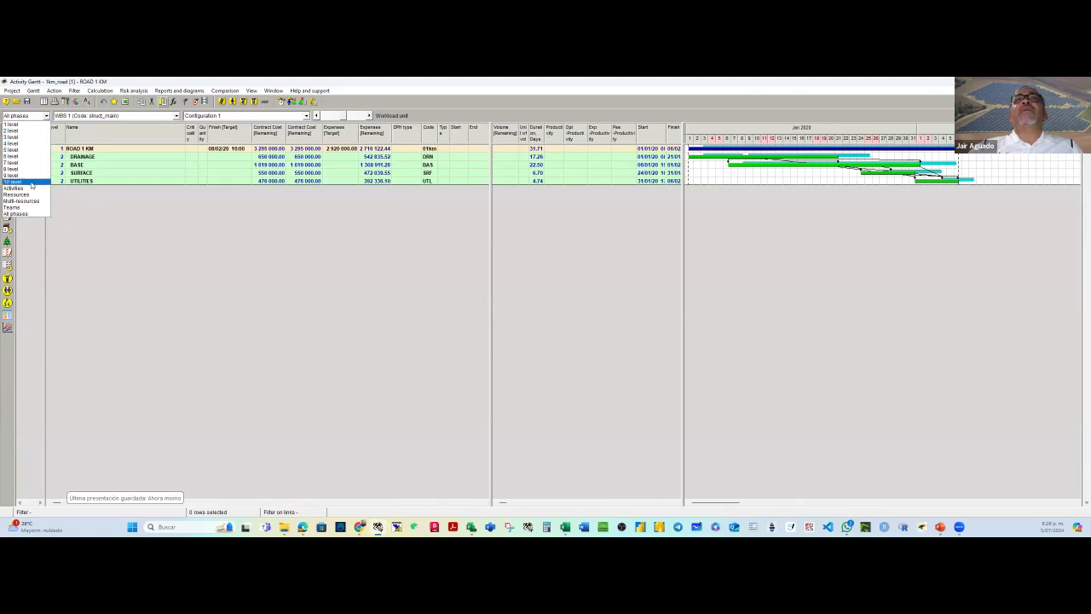
left_click(17, 188)
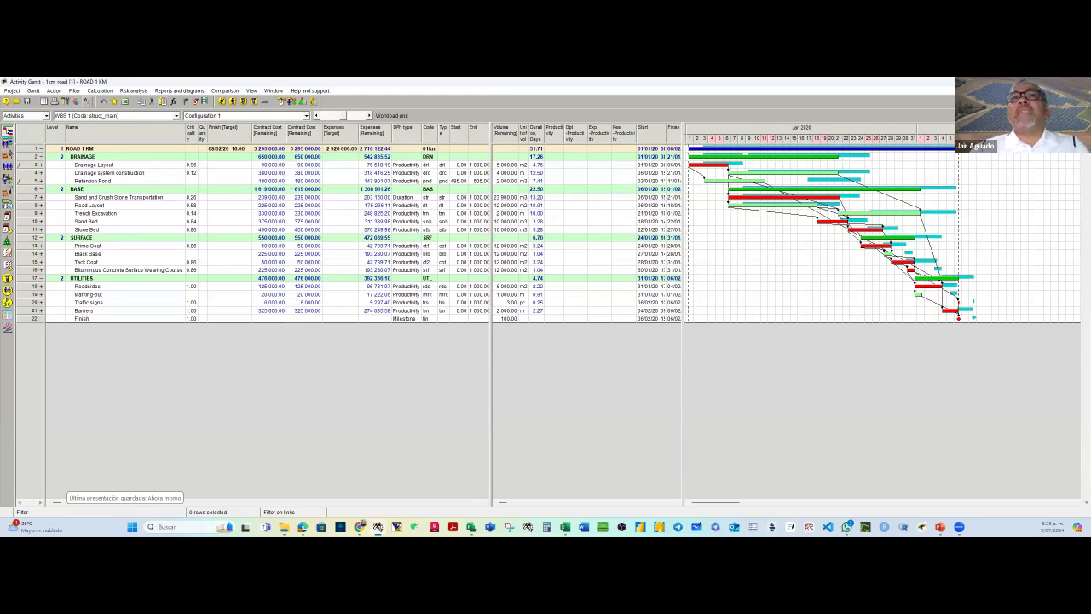
Step: Narrow the first Gantt table section so the second section shows its columns from Volume [Remaining] through Duration, Hours
left_click(26, 153)
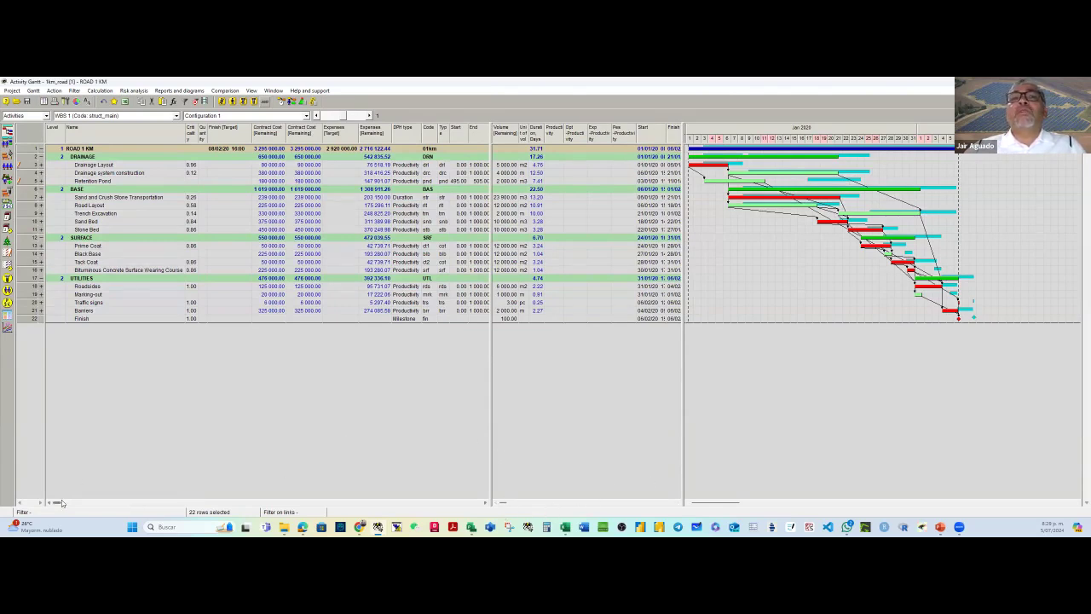
left_click_drag(58, 503, 360, 503)
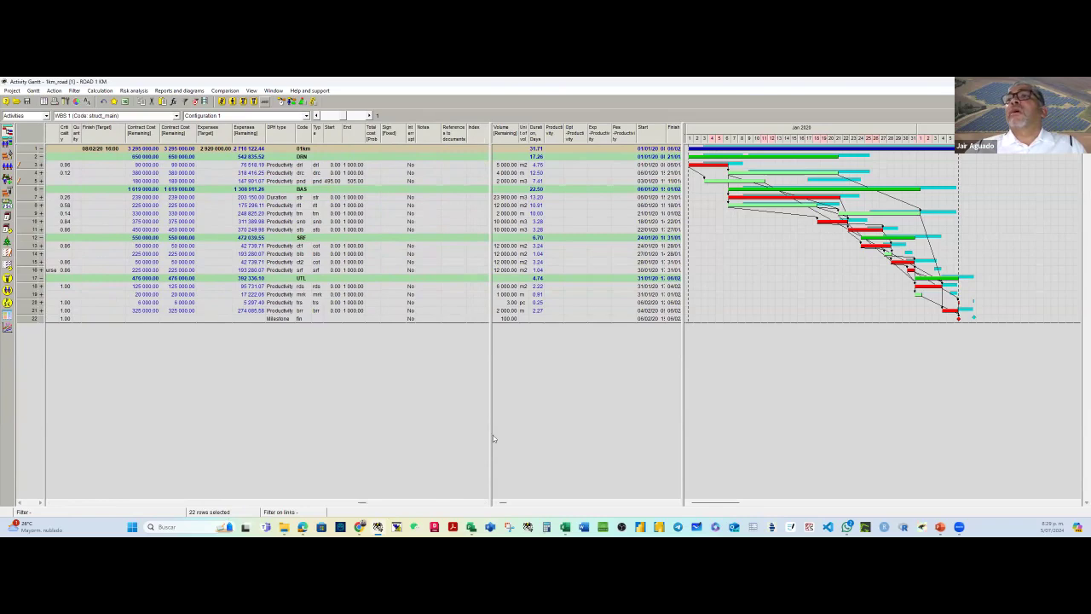
left_click_drag(492, 435, 352, 497)
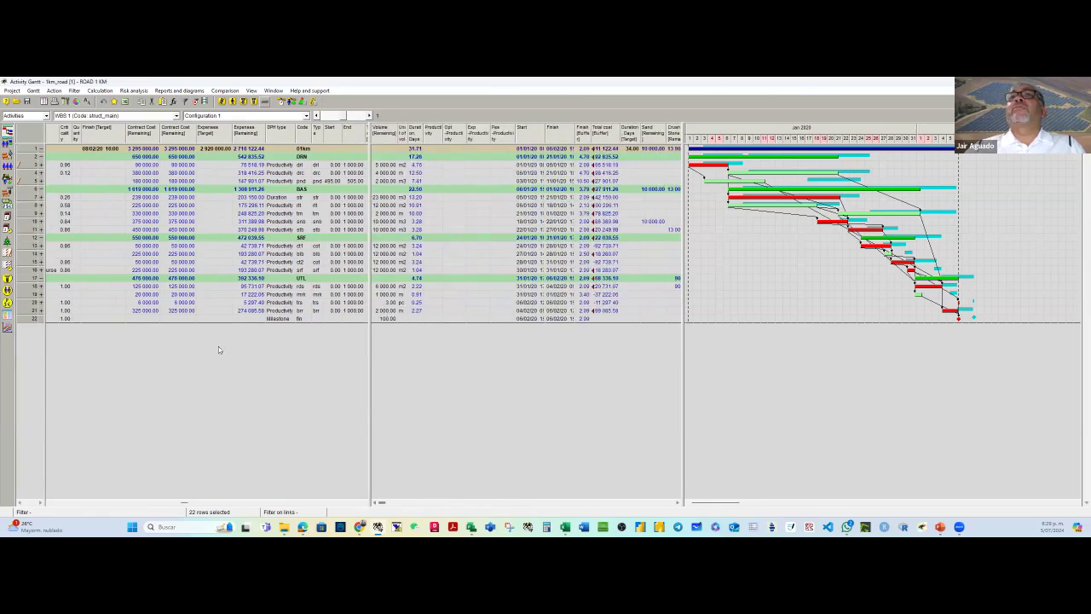
left_click_drag(186, 503, 58, 497)
left_click(84, 501)
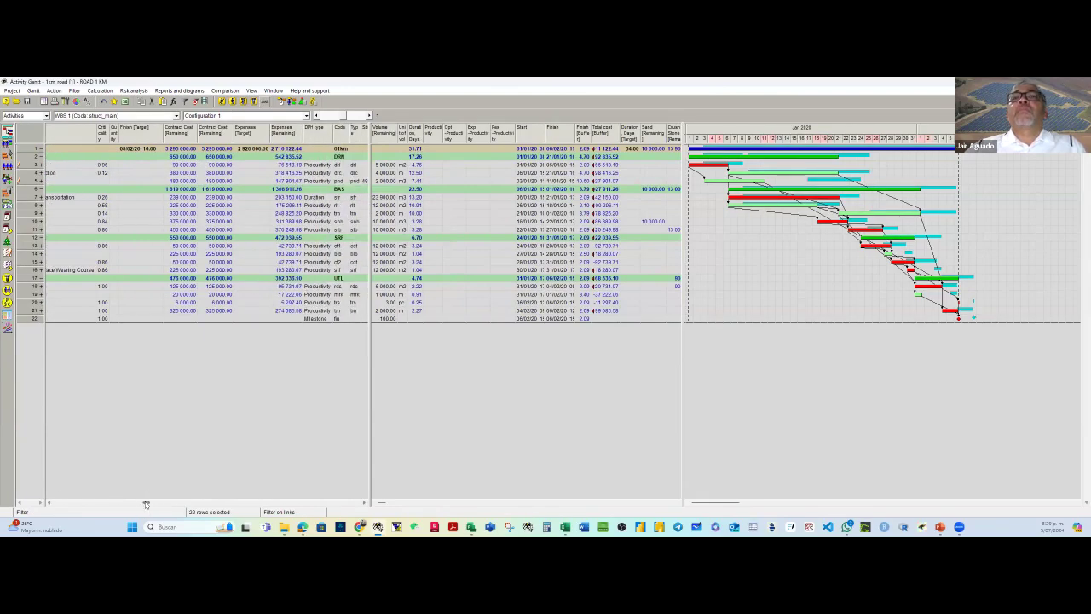
left_click_drag(154, 502, 358, 503)
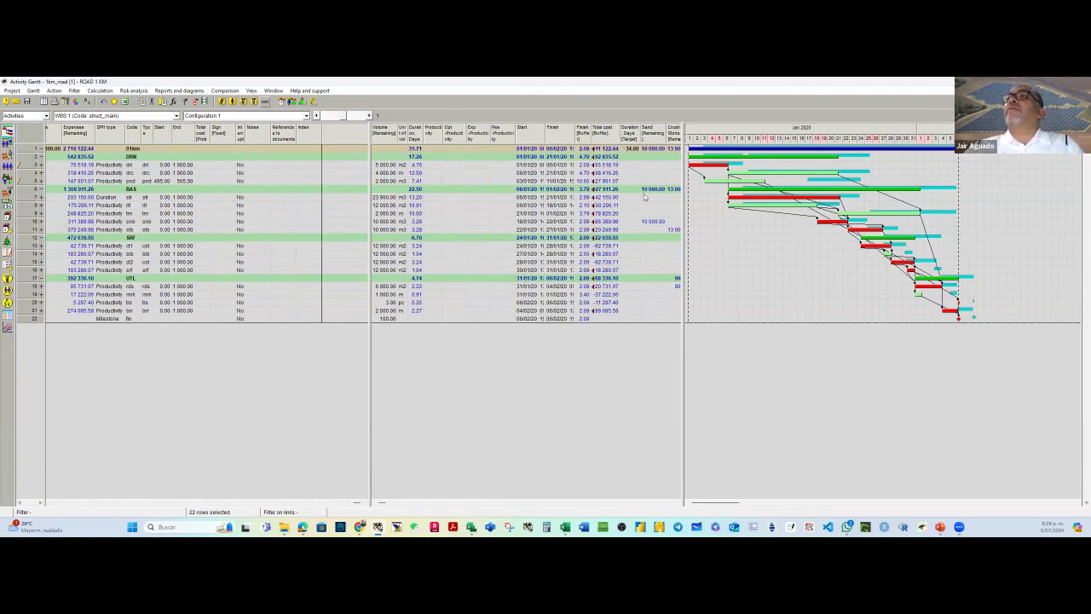
left_click_drag(366, 173, 328, 173)
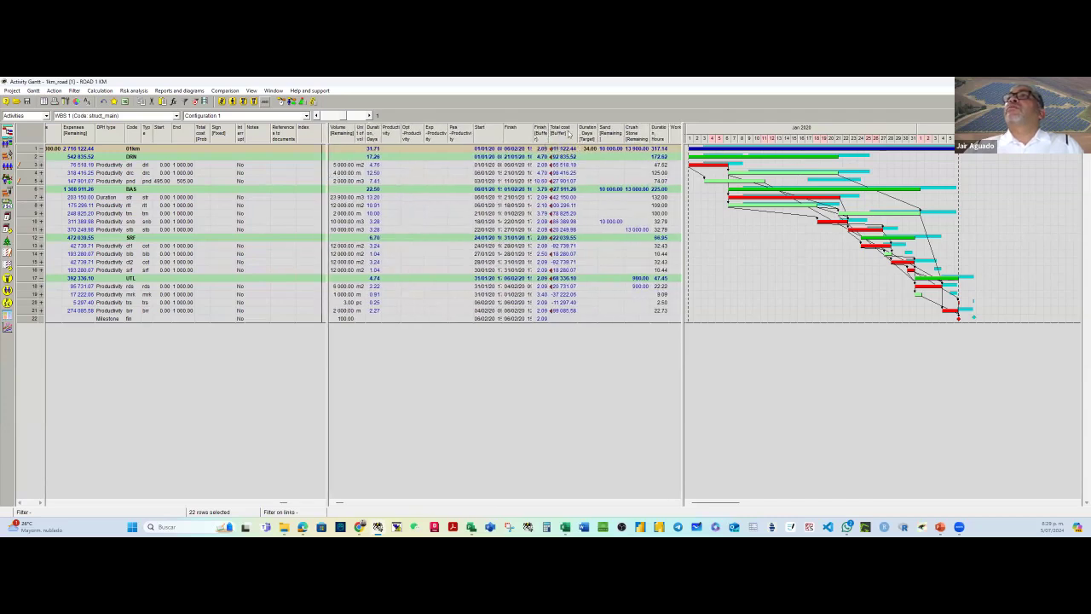
Step: Select the Duration, Days [Target] column and run forward resource-constrained scheduling with the Optimization Plus method
left_click(587, 133)
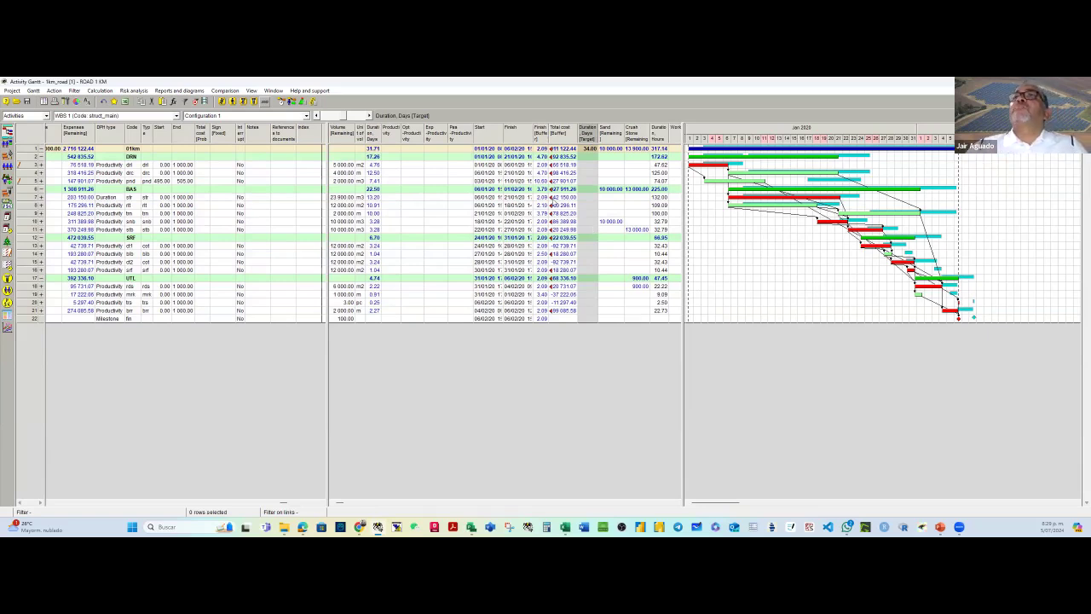
left_click(293, 104)
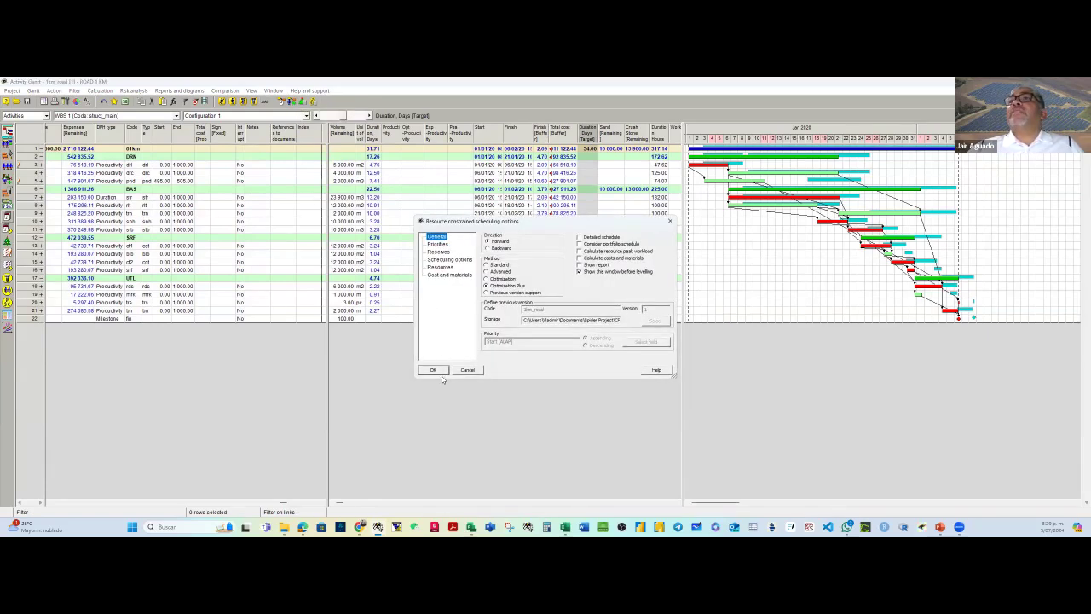
left_click(440, 373)
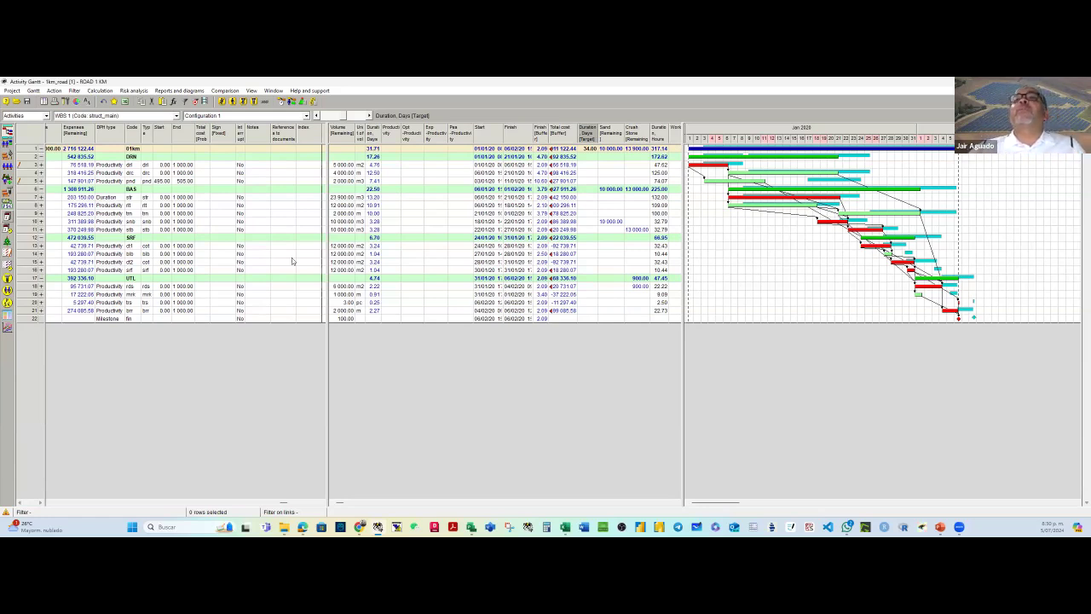
Step: Add Total cost [Cumulative] to the required-probability parameters in the Three scenarios risk analysis settings
left_click(133, 90)
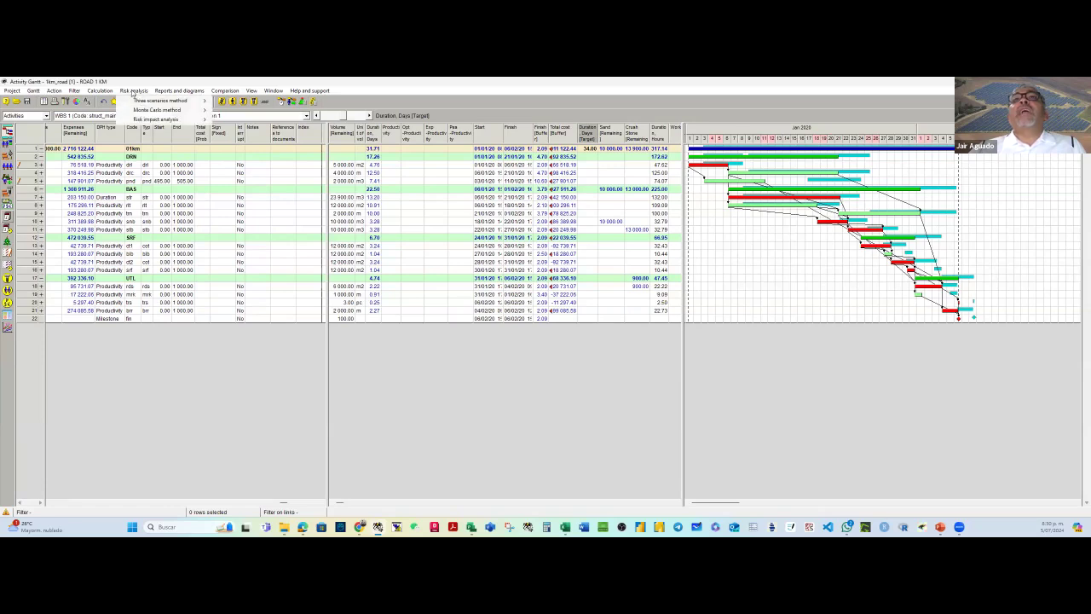
mouse_move(162, 100)
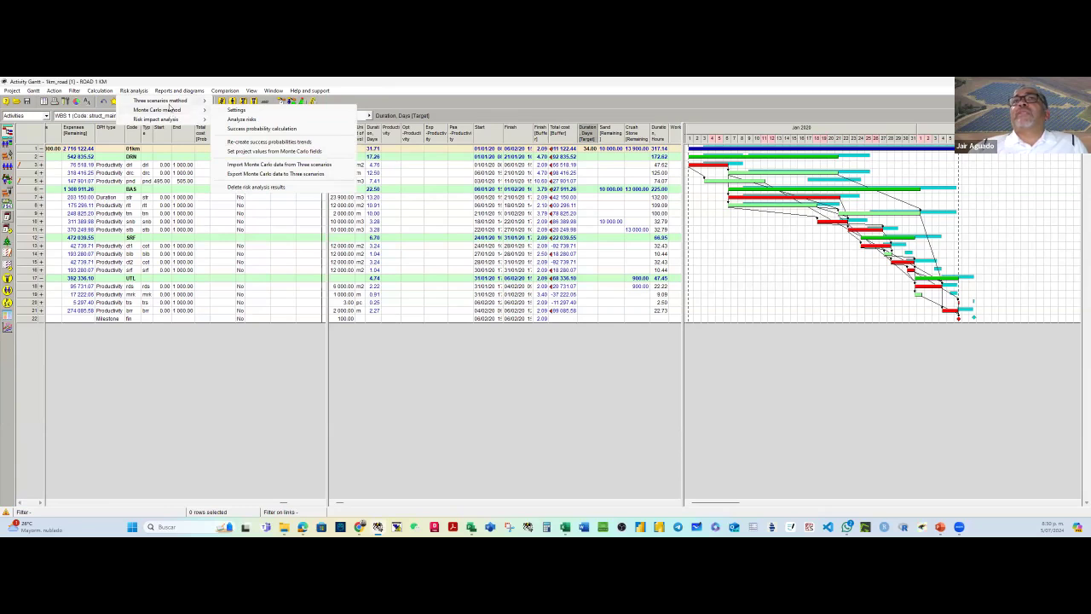
left_click(230, 101)
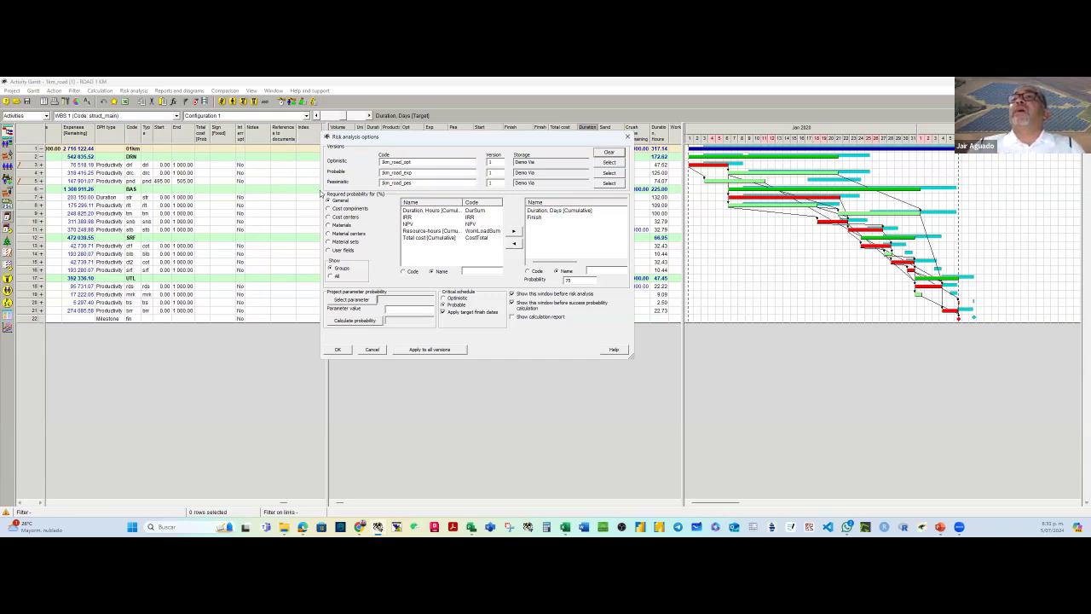
left_click(436, 238)
left_click(513, 231)
left_click(341, 351)
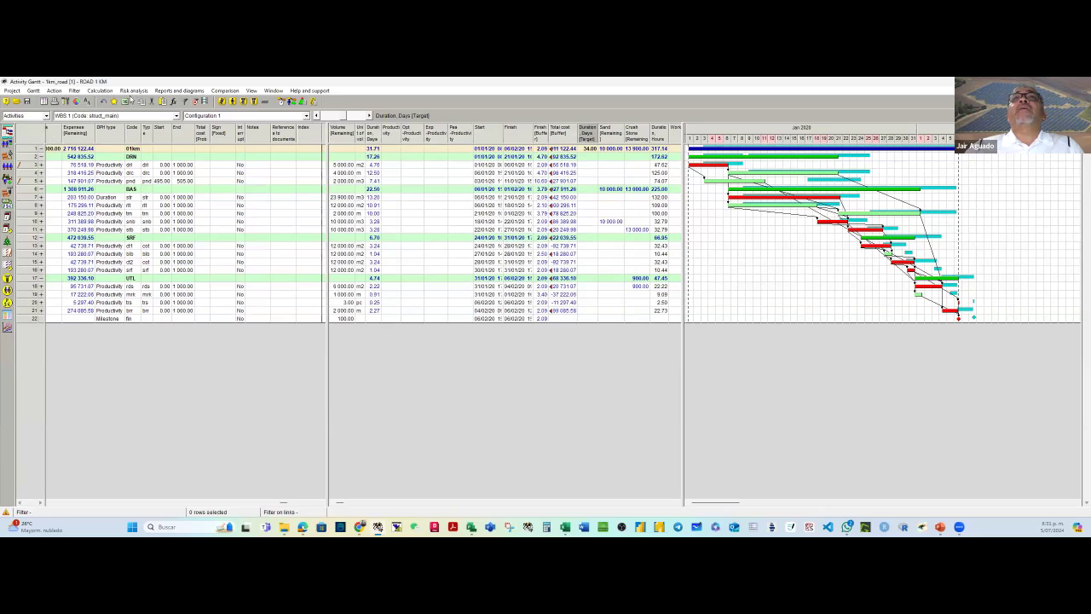
Step: Analyze the project's risks with the Three scenarios method, using the optimistic, probable and pessimistic 1km_road versions
left_click(132, 91)
mouse_move(175, 91)
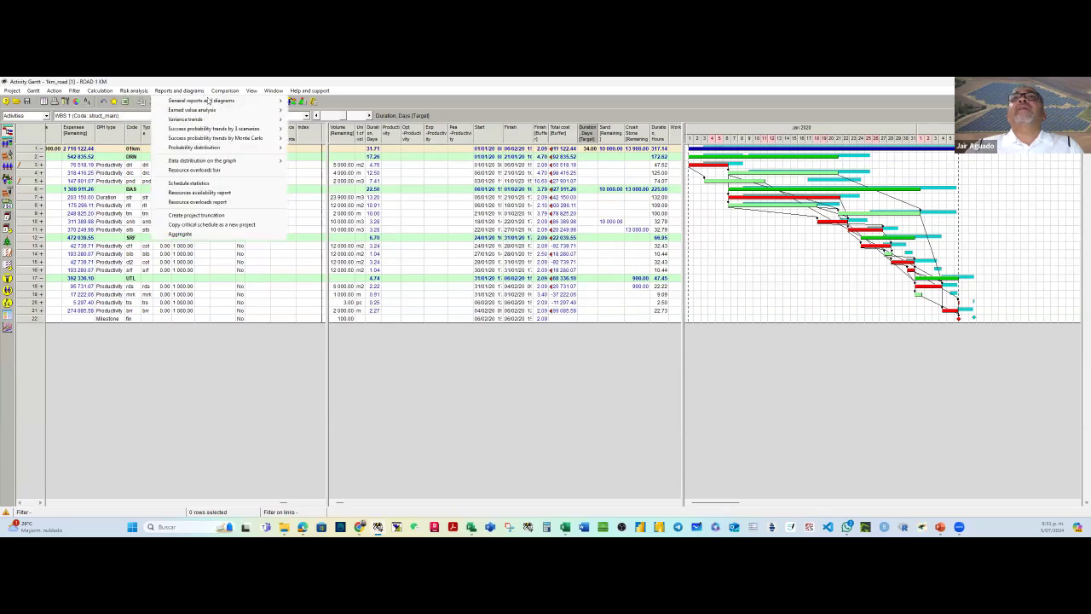
mouse_move(134, 90)
mouse_move(201, 103)
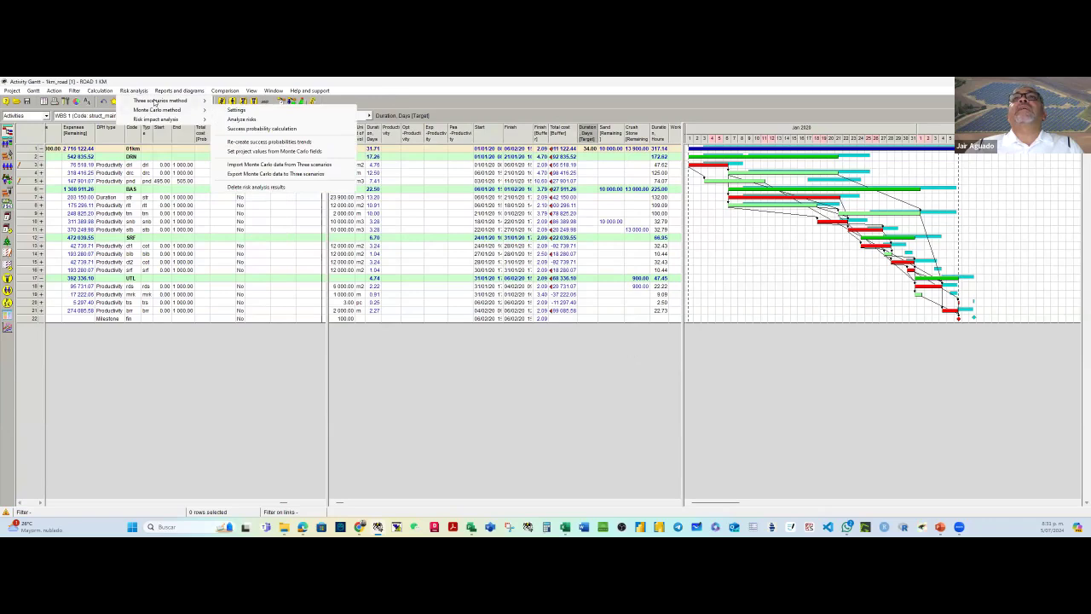
left_click(242, 110)
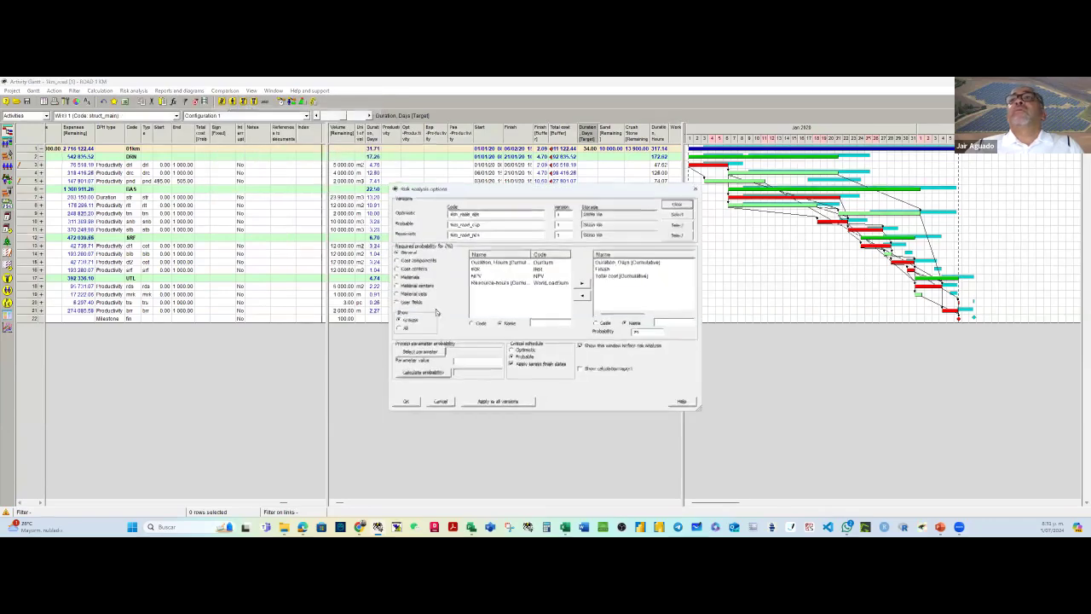
left_click(408, 402)
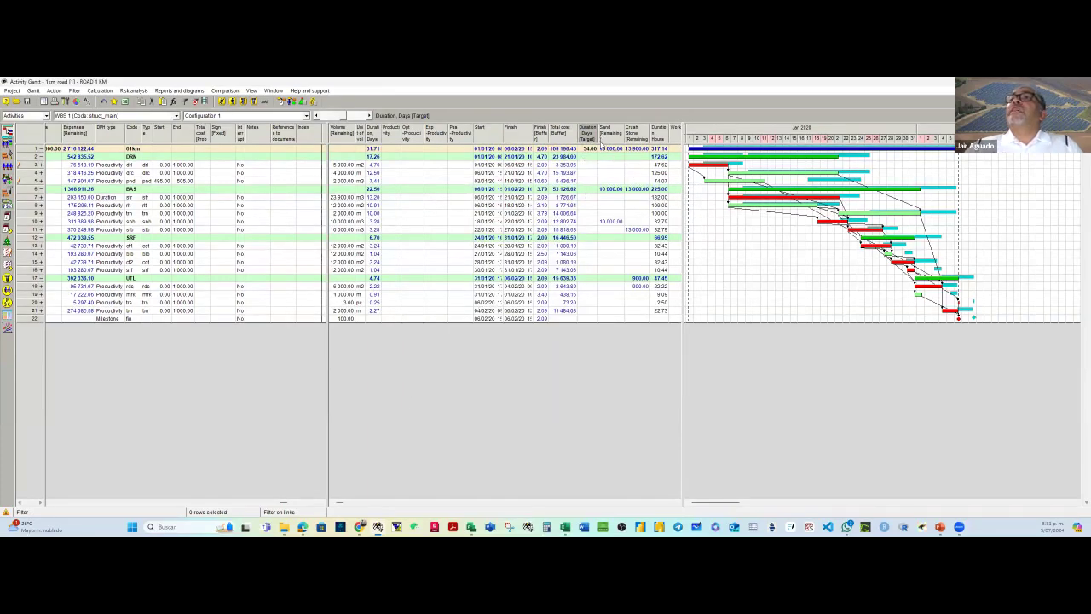
Step: Open the Three scenarios probability distribution for the ROAD 1 KM phase with Duration, Days as the parameter
key("ctrl+a")
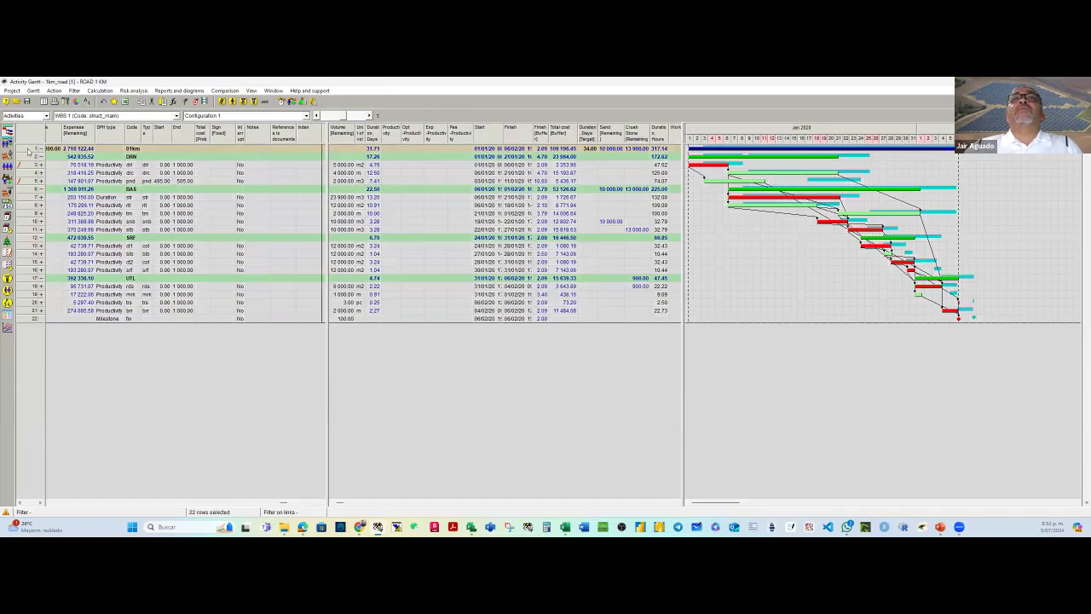
right_click(29, 150)
mouse_move(48, 163)
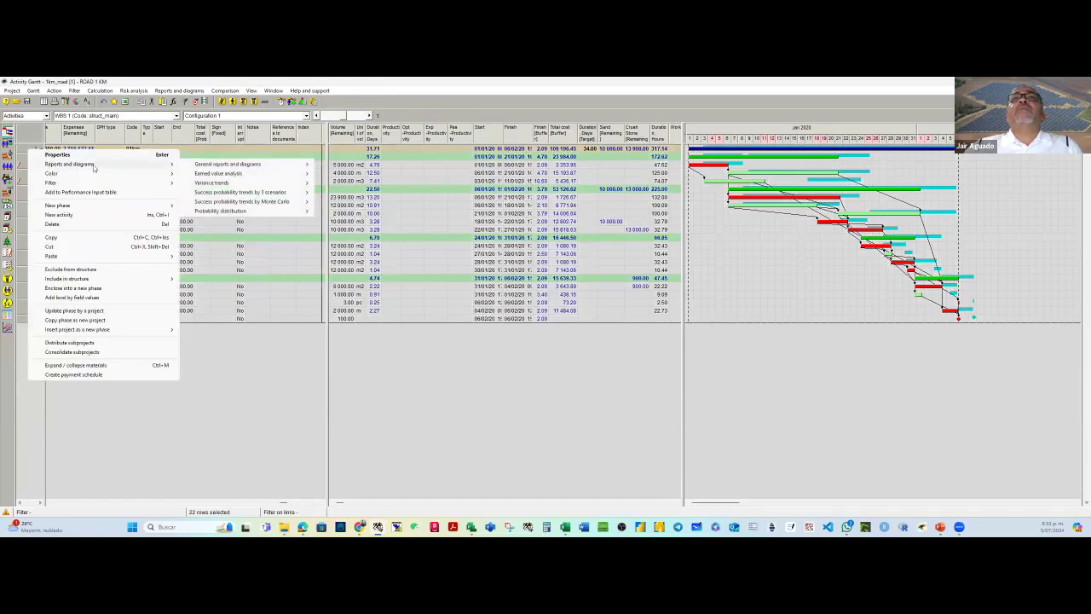
mouse_move(214, 213)
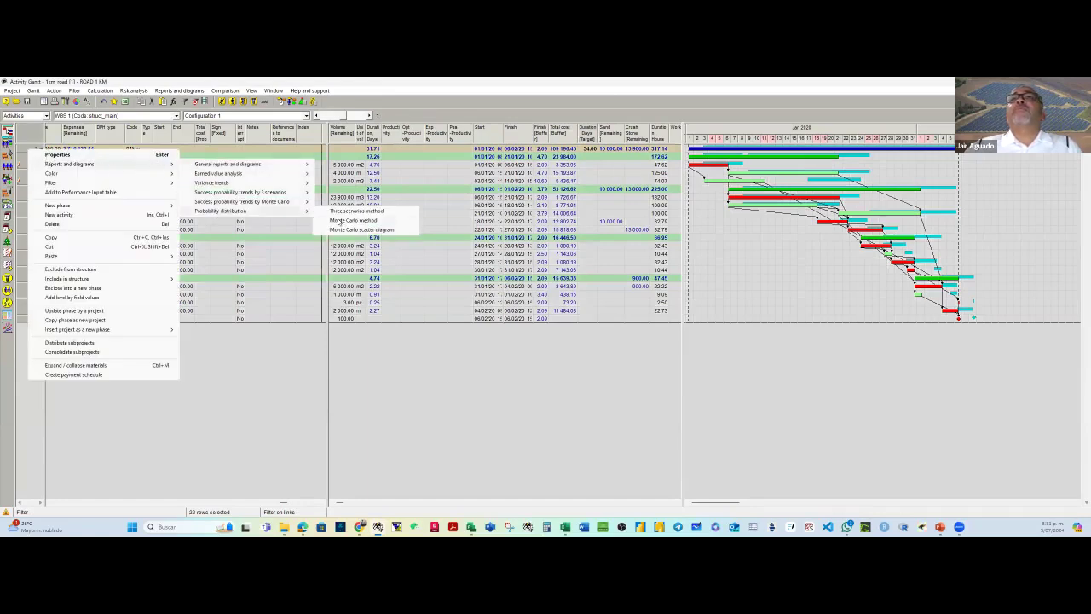
left_click(351, 211)
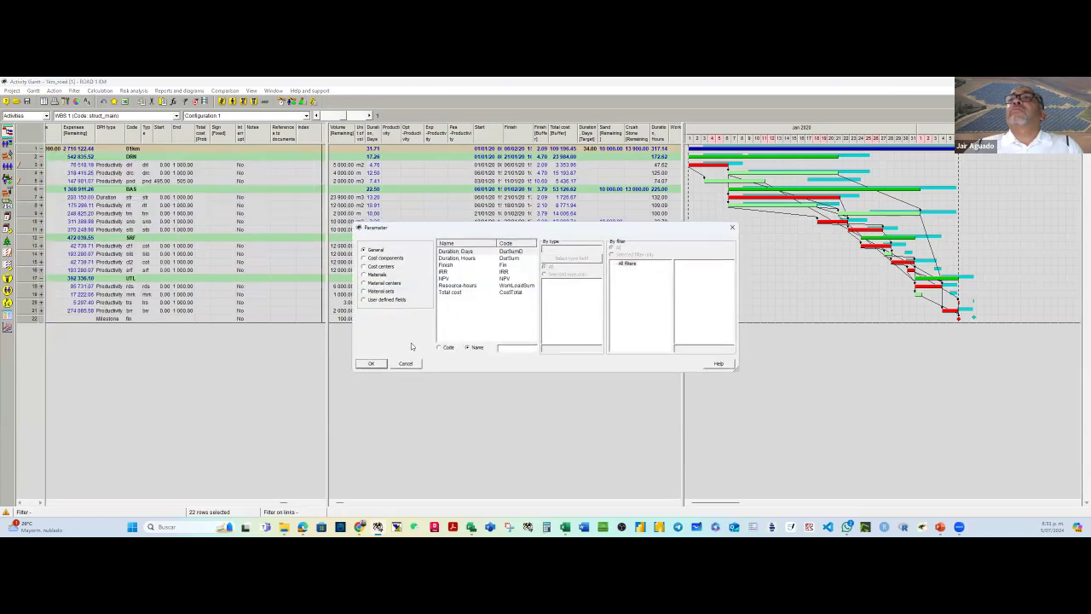
left_click(398, 355)
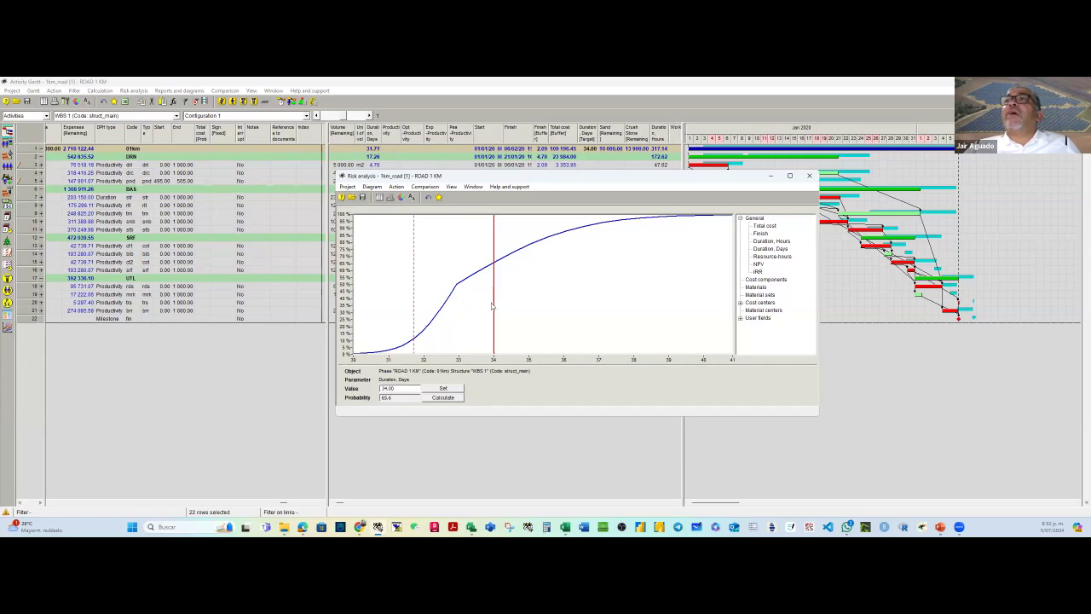
Step: Move the marker on the duration probability curve to about 36.33 days, and back to about 34.73 days
mouse_move(494, 304)
left_mouse_down()
mouse_move(591, 304)
mouse_move(575, 305)
left_mouse_up()
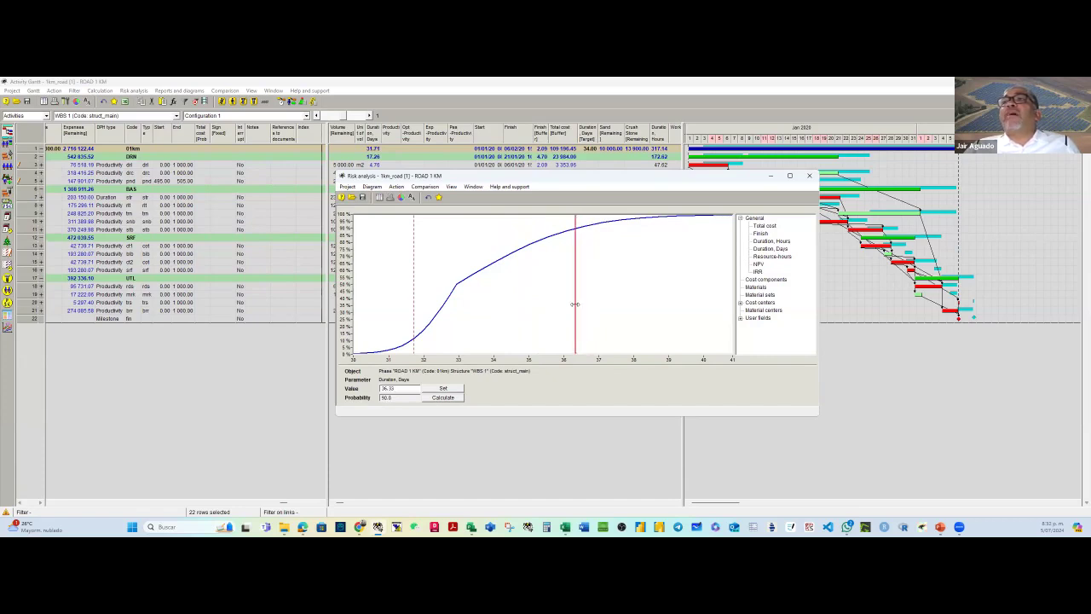
left_click_drag(575, 304, 518, 305)
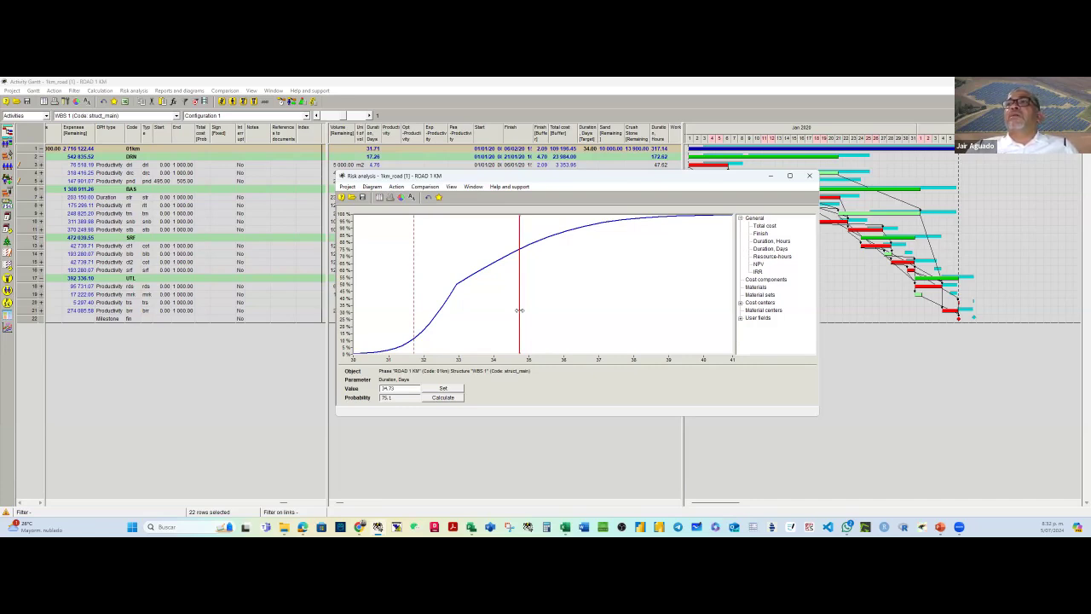
Step: Move the duration curve's marker to about 37 days, and the Total cost curve's marker to about 6.4 million
left_click_drag(519, 310, 599, 319)
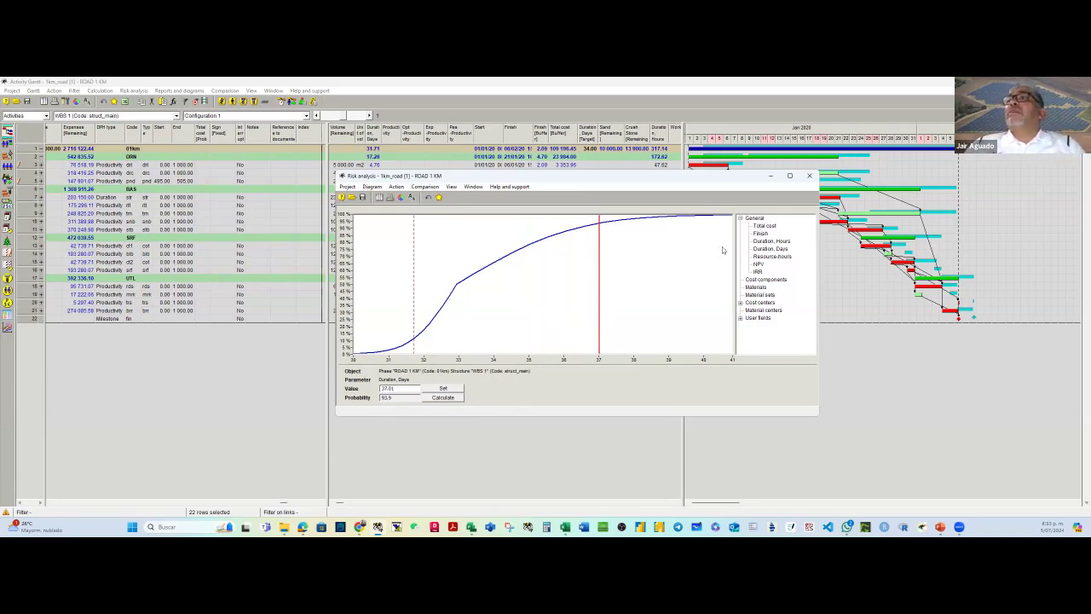
left_click(763, 226)
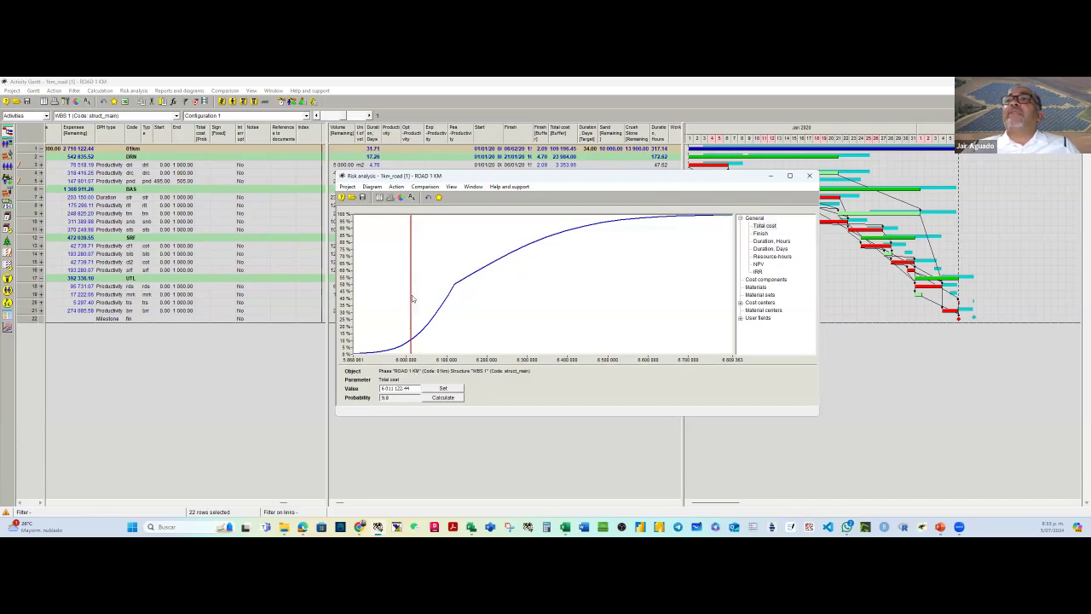
left_click(455, 290)
left_click(455, 290)
left_click_drag(455, 289, 568, 294)
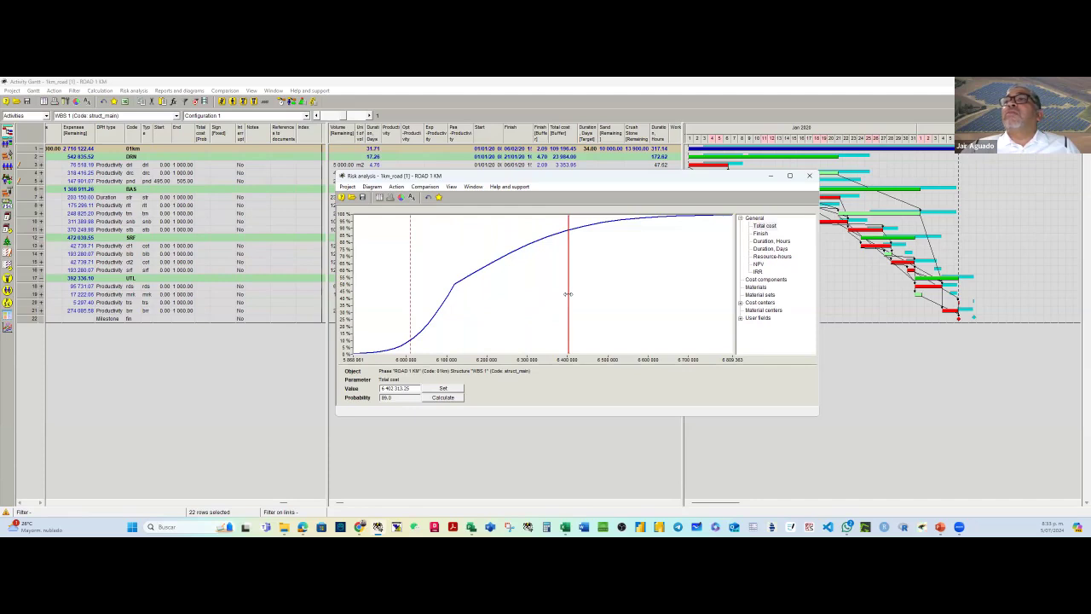
left_click_drag(568, 294, 566, 294)
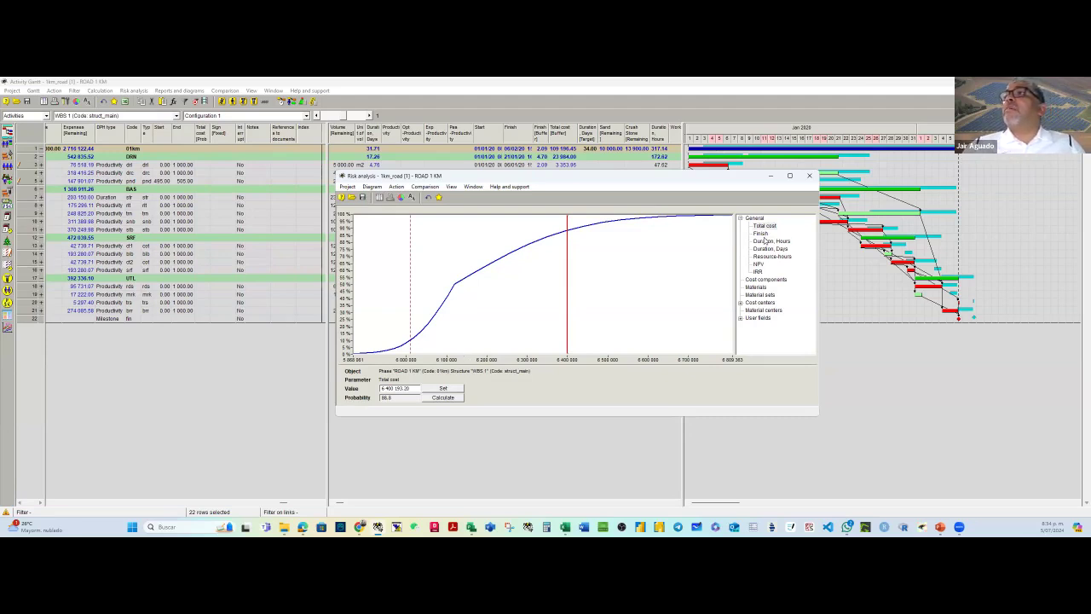
Step: View the three-scenario probability curves for Finish, Duration, Hours and Duration, Days, and close the distribution
left_click(761, 234)
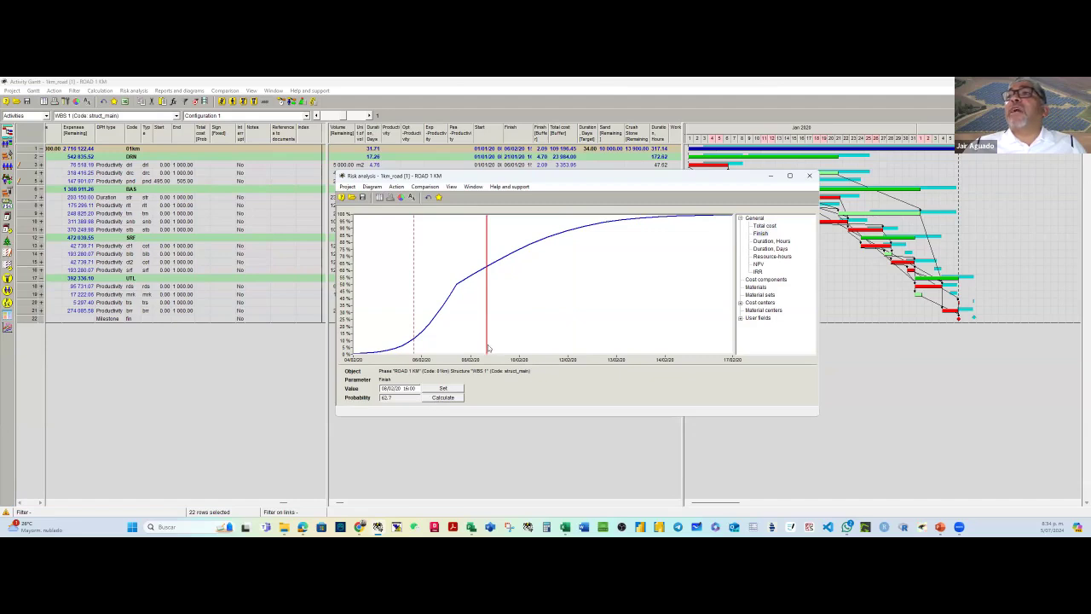
left_click(770, 240)
left_click(767, 248)
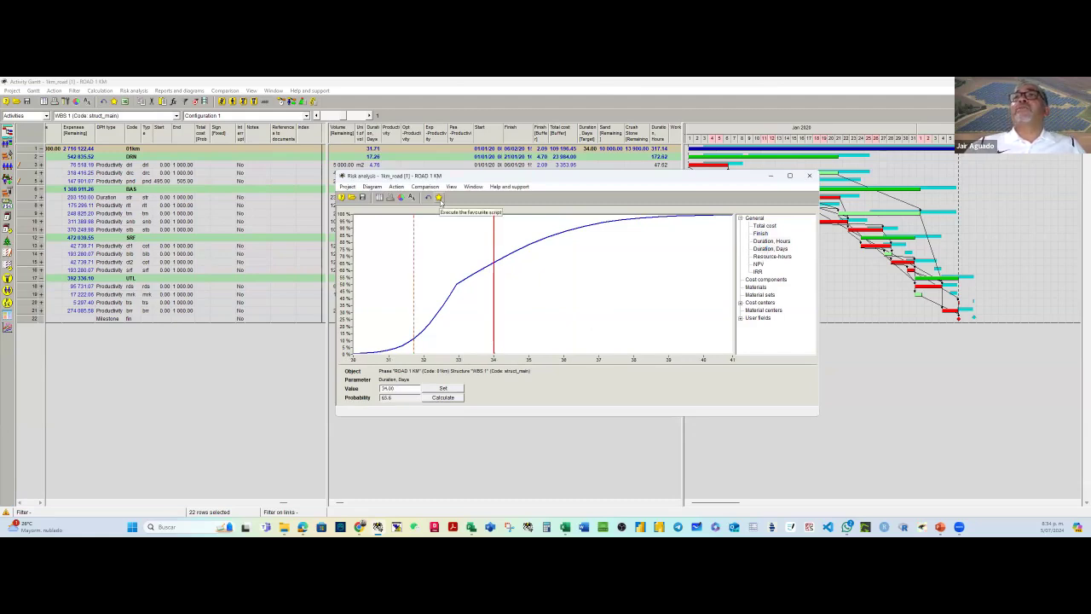
left_click(808, 176)
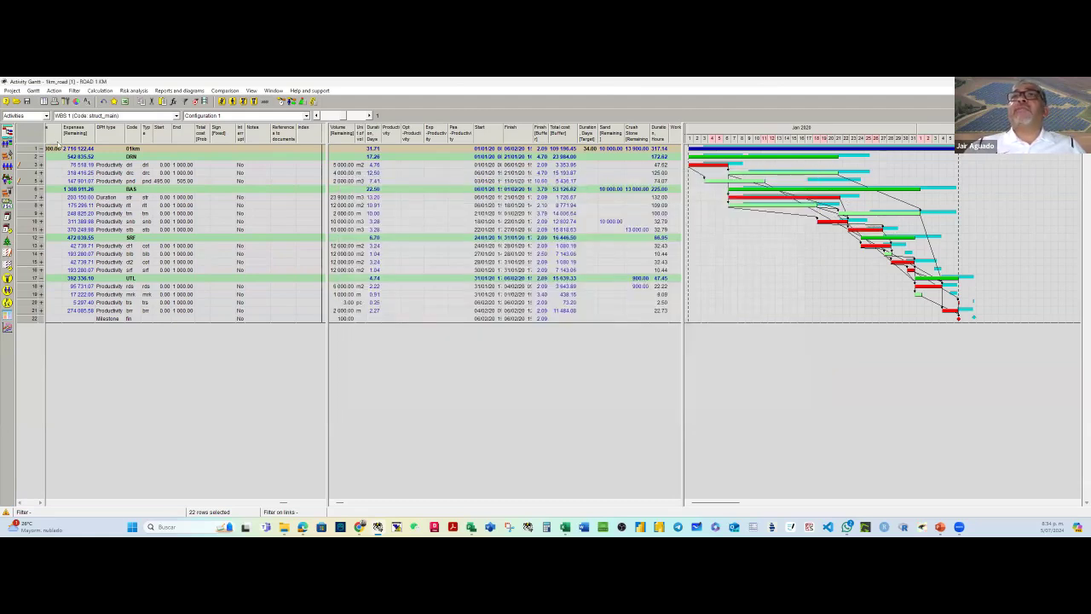
Step: View the Monte Carlo probability distribution of Duration, Days [Cumulative] for the ROAD 1 KM phase, and close it
right_click(29, 149)
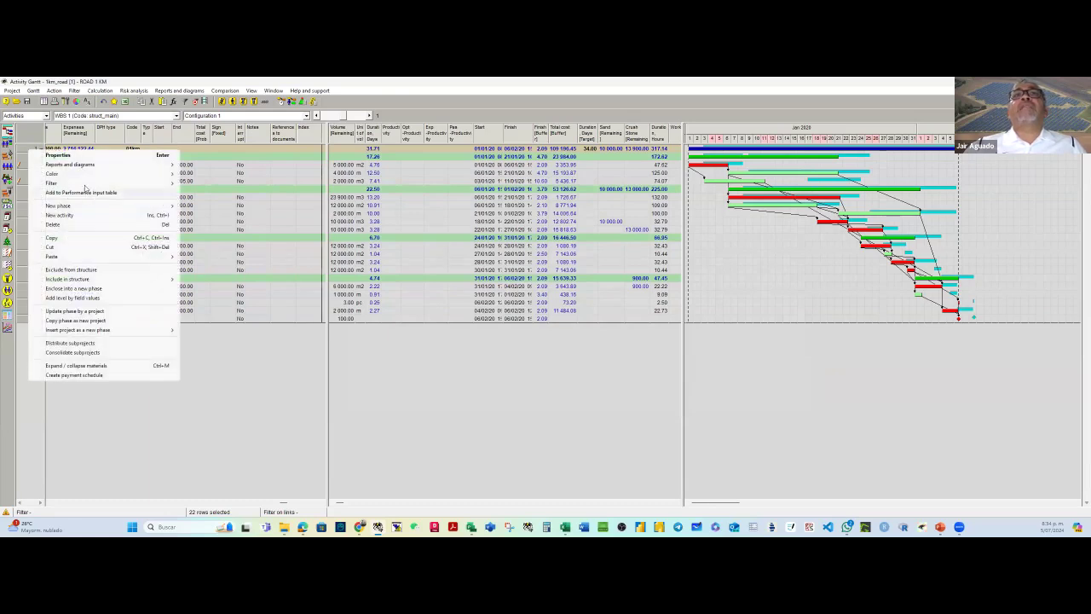
left_click(82, 165)
mouse_move(256, 210)
left_click(348, 223)
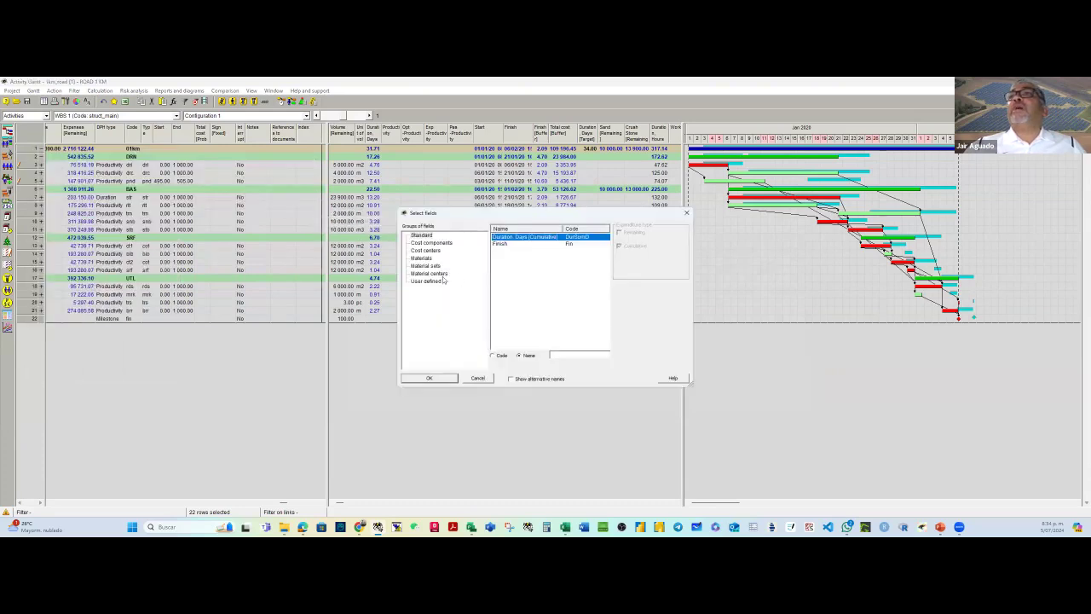
left_click(430, 377)
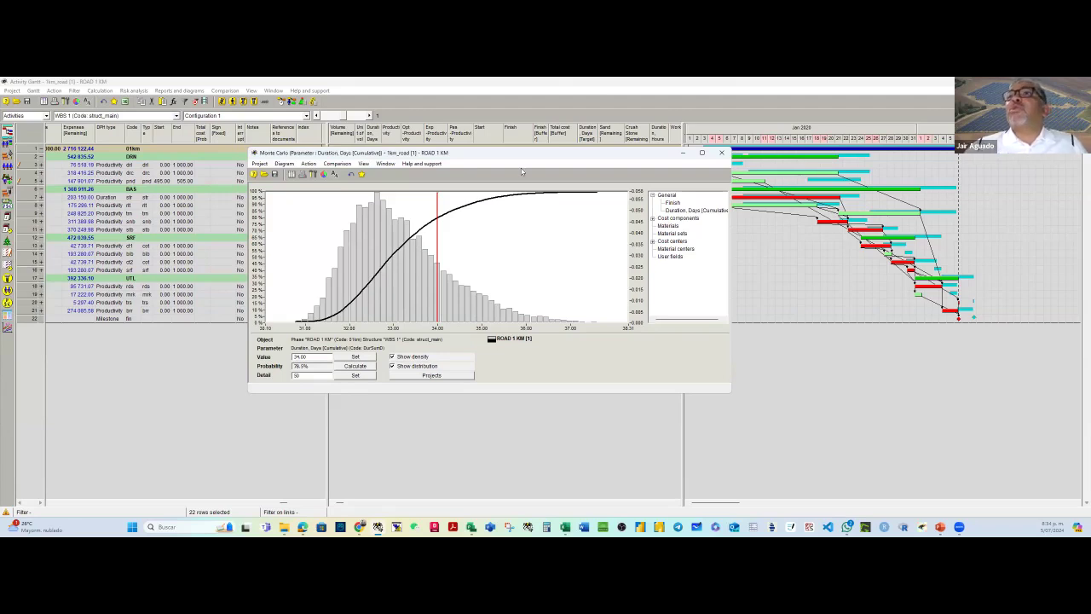
left_click(721, 153)
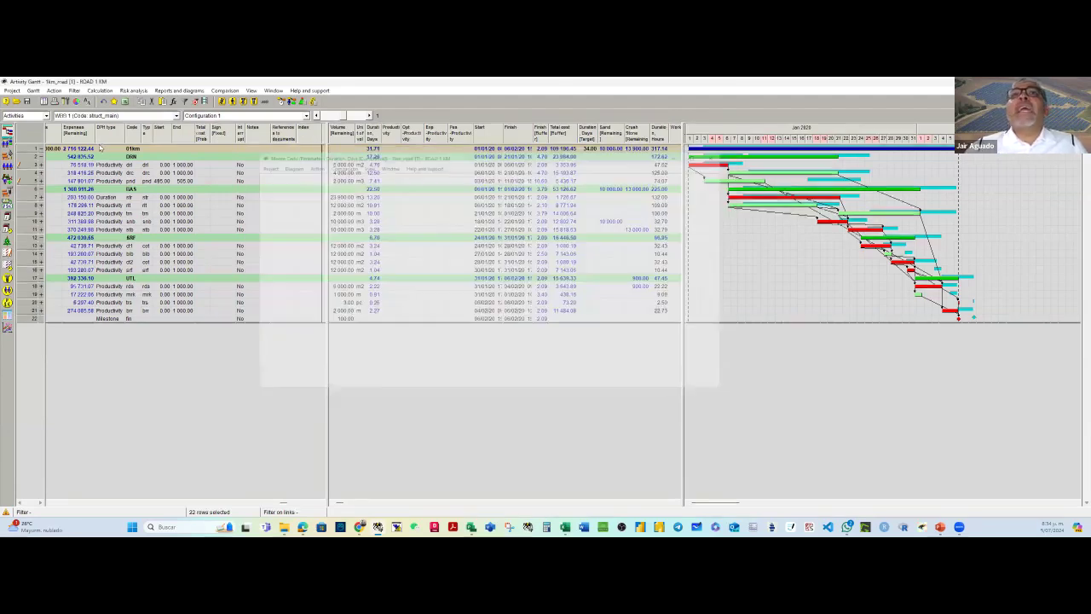
Step: Open the Monte Carlo scatter diagram of duration against expenses for the ROAD 1 KM phase
right_click(39, 150)
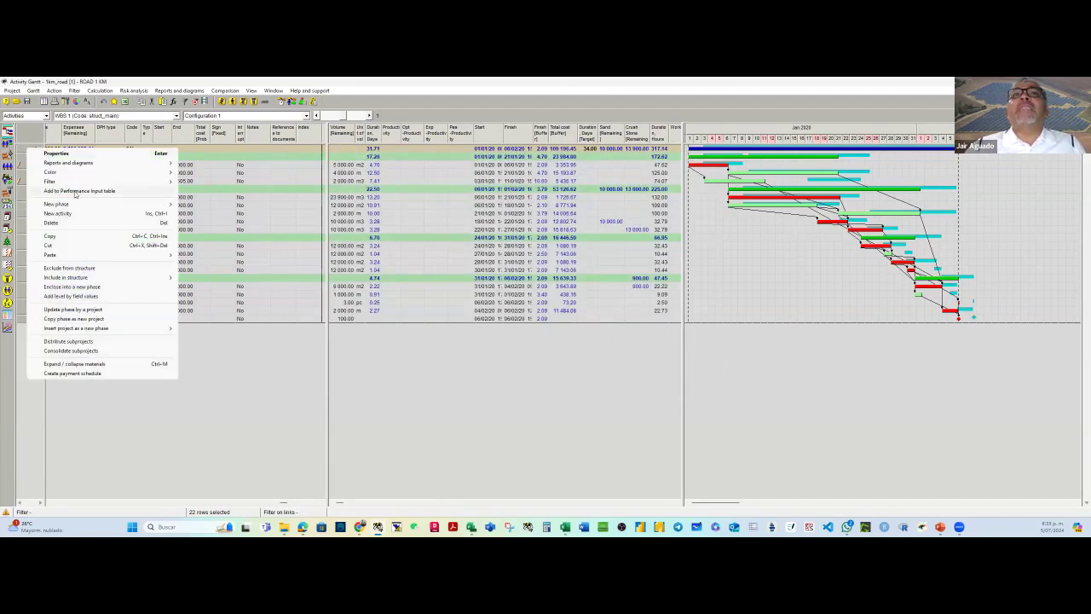
mouse_move(80, 165)
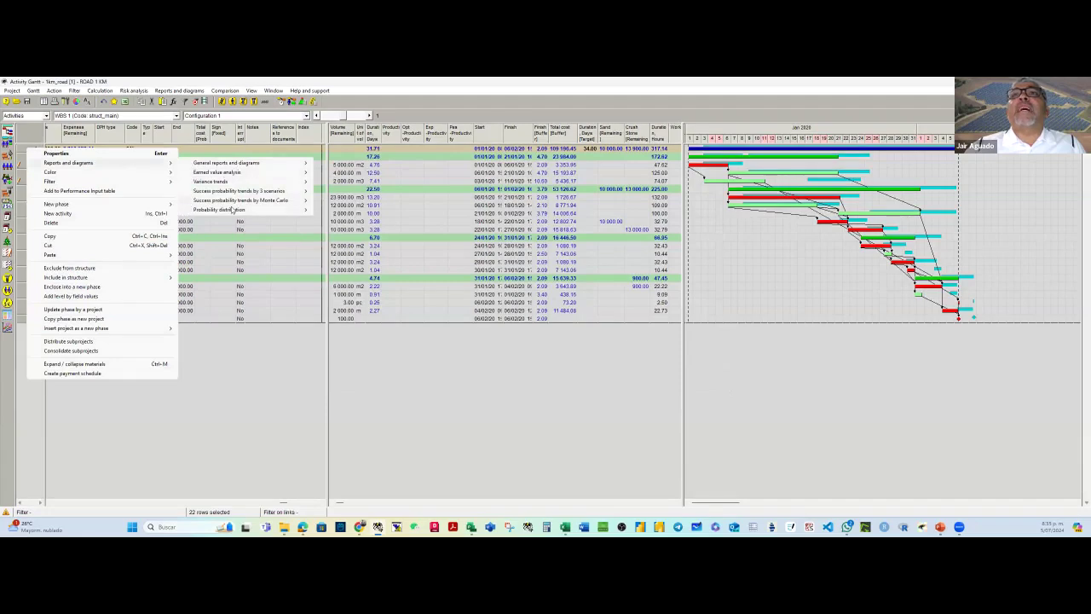
mouse_move(281, 210)
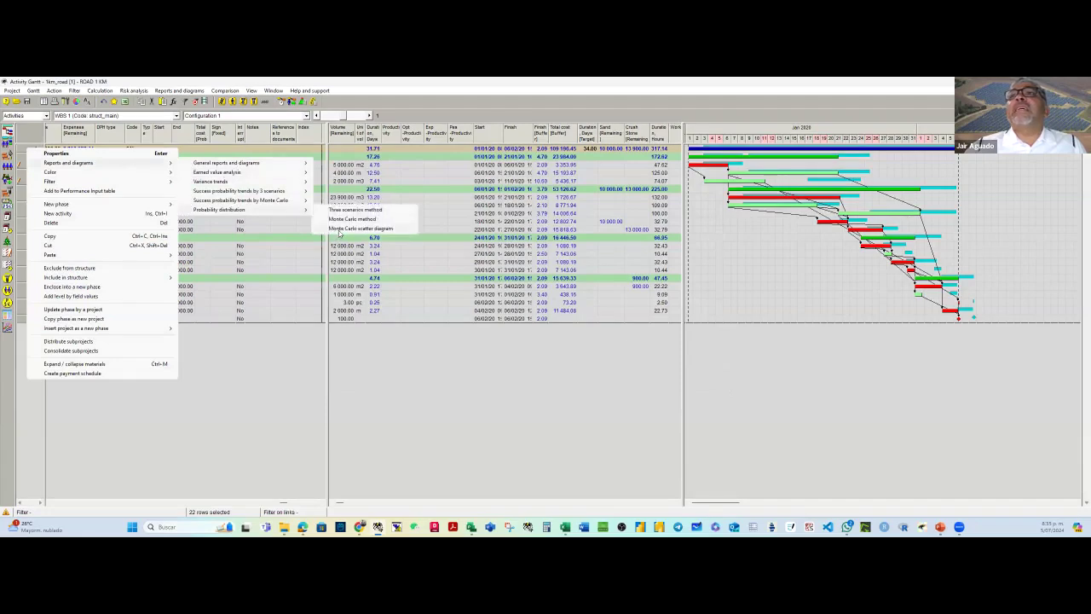
left_click(350, 229)
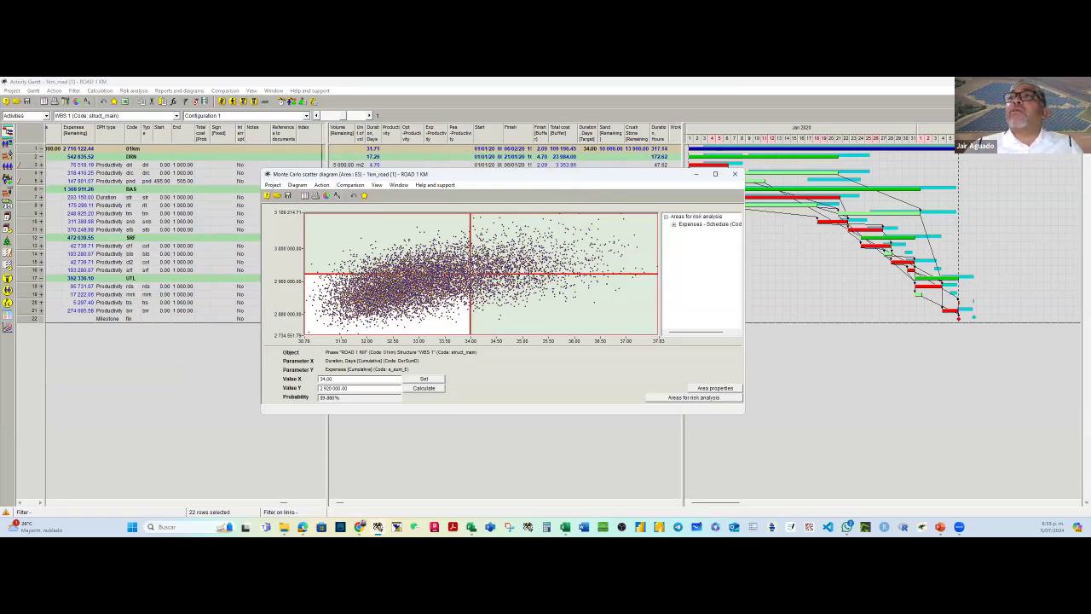
Step: Move the scatter diagram's target to about 35.7 days and 3.01 million expenses, back to about 34 days and 2.93 million, and close it
left_click_drag(470, 299, 558, 245)
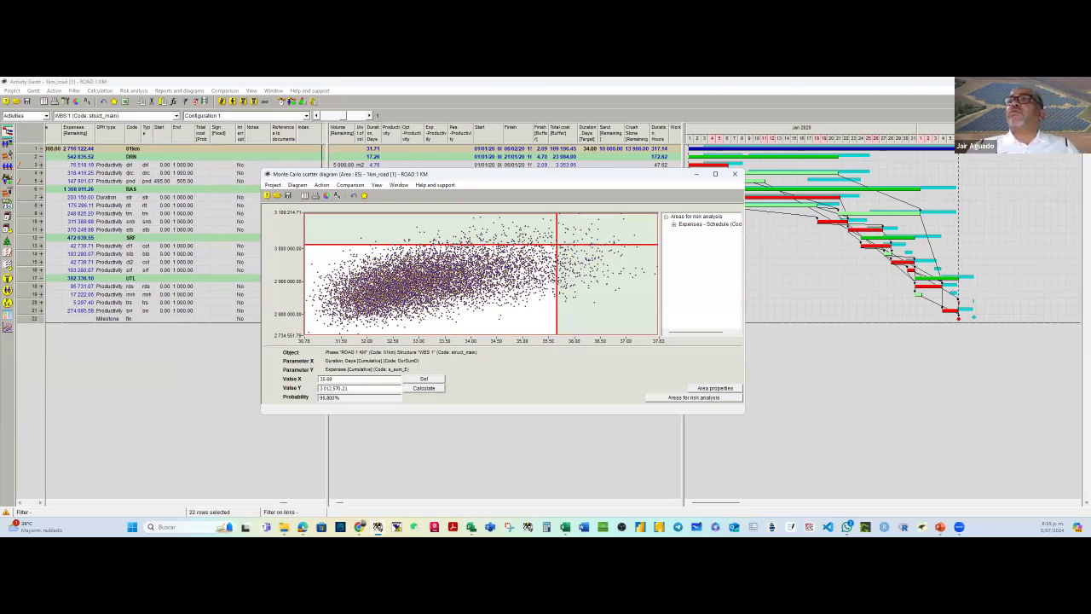
left_click_drag(557, 297, 467, 297)
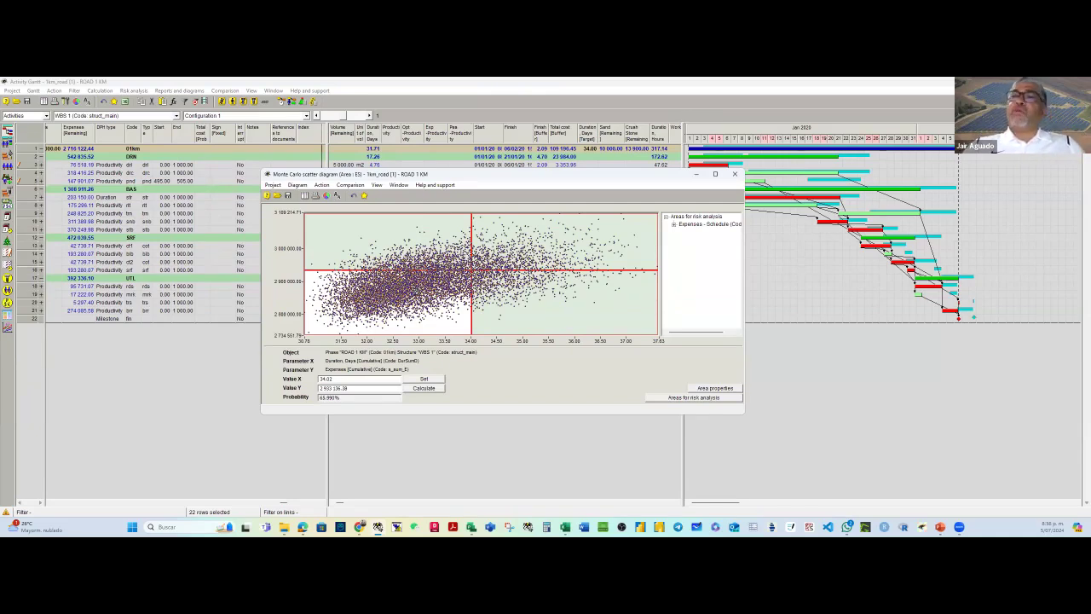
left_click(735, 174)
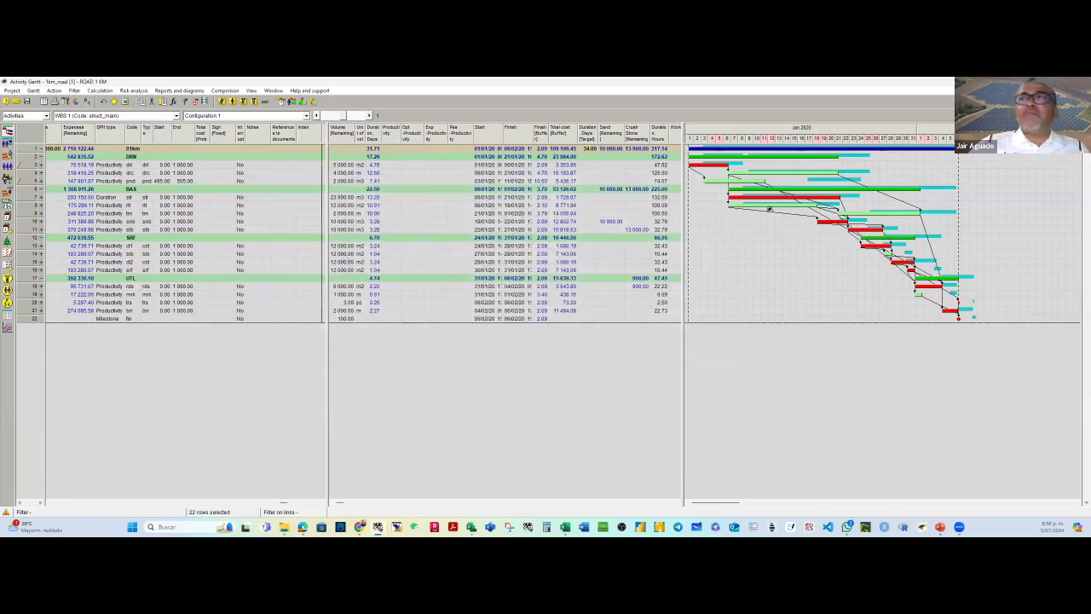